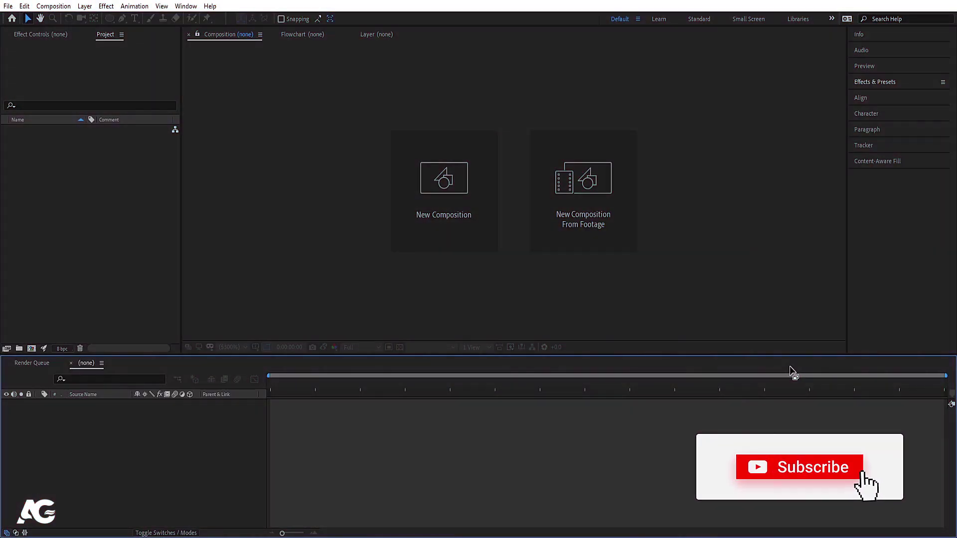
- Create a composition called 'Main Animation' at 1920×1080, 30 fps, 0:00:15:00 long
click(448, 198)
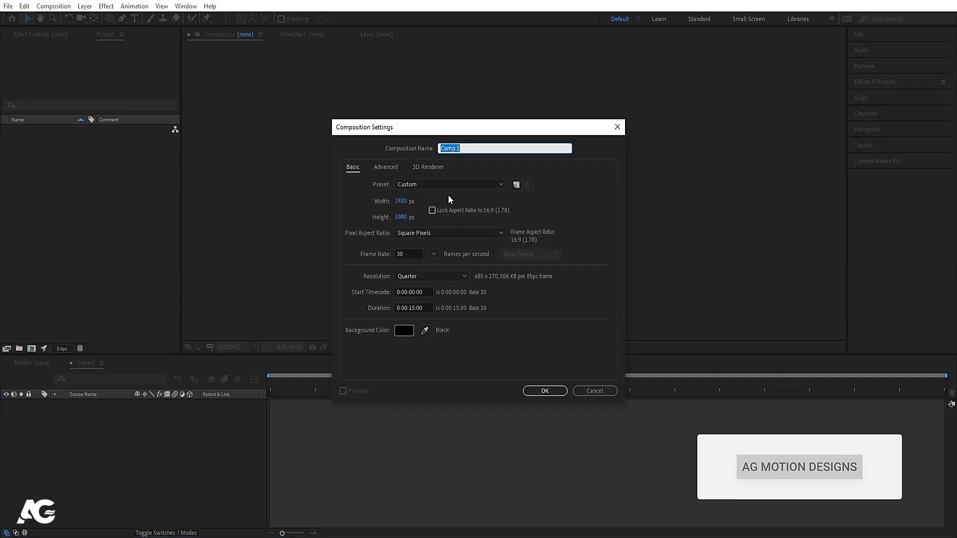
text(Main)
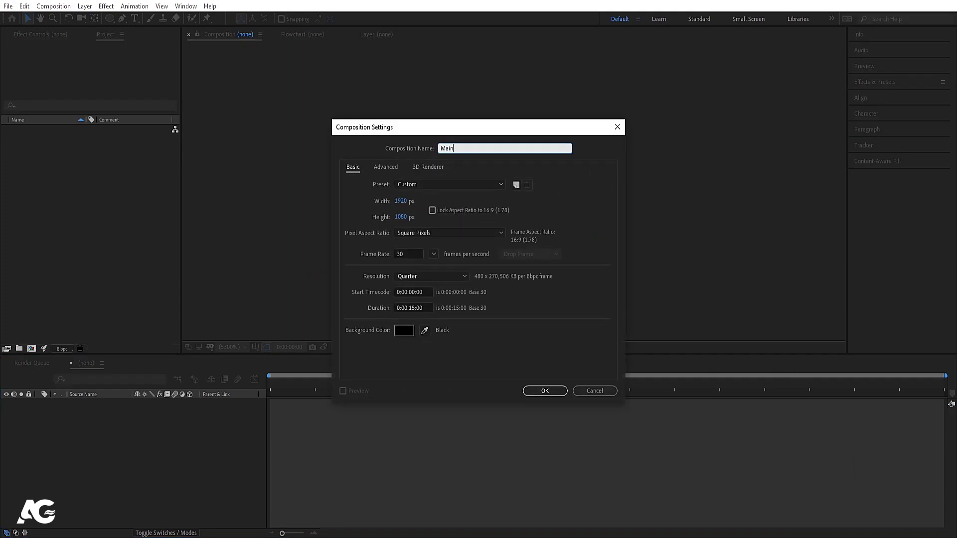
text( Animation)
click(404, 202)
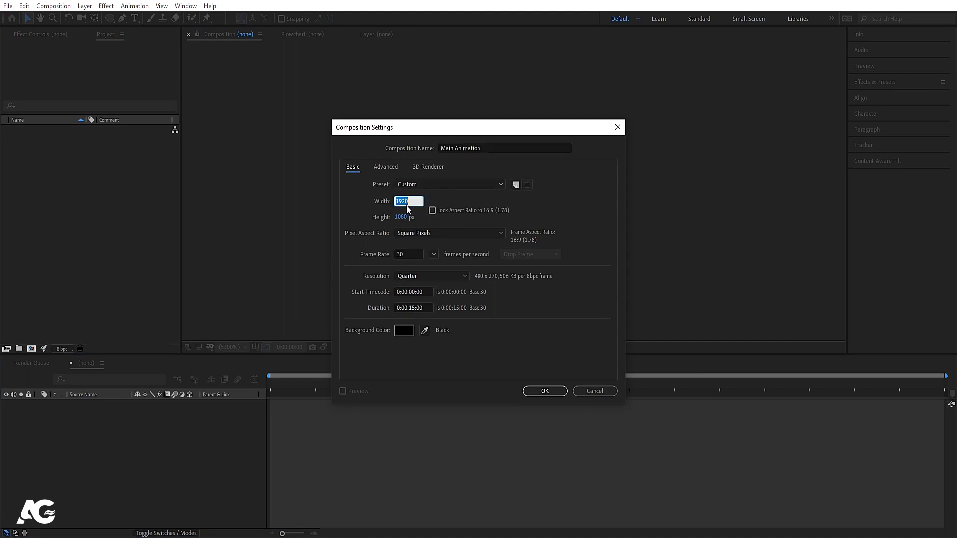
click(403, 217)
key(Return)
click(544, 391)
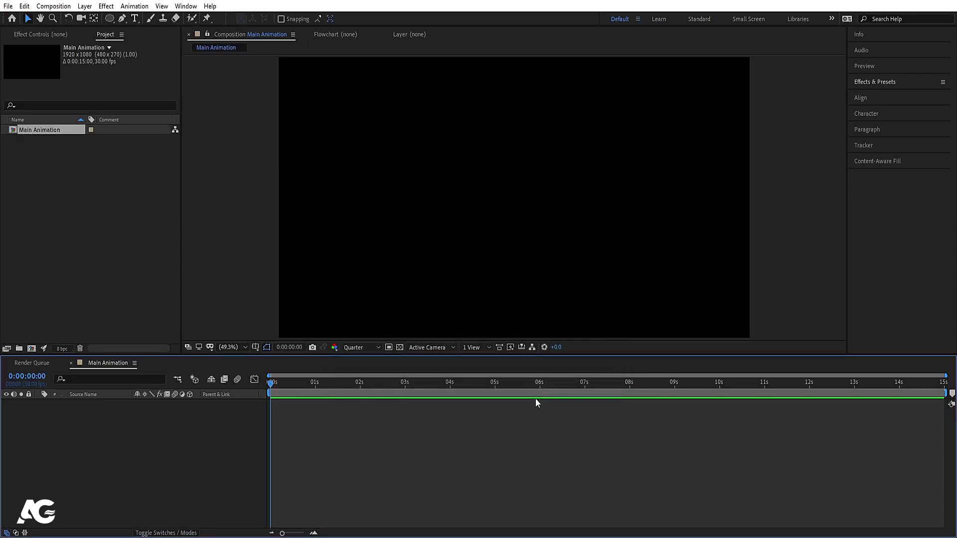
- Turn on title/action safe guides and import Adidas-Logo-1991.png into the project
click(256, 347)
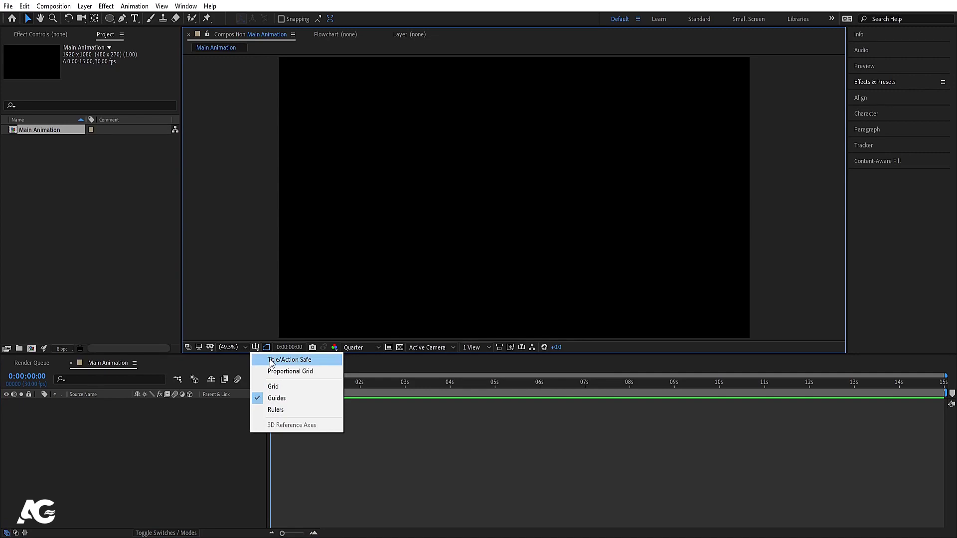
click(272, 361)
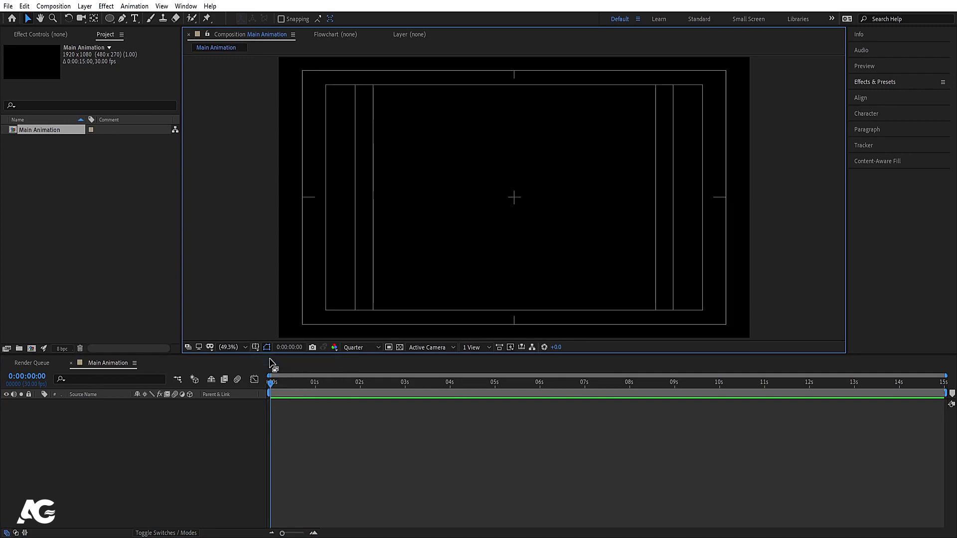
key(ctrl+i)
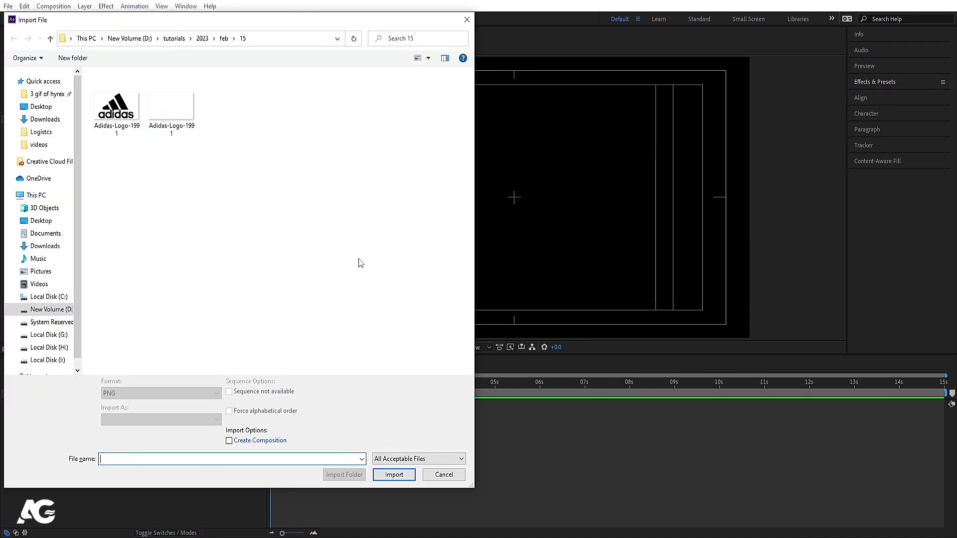
click(173, 123)
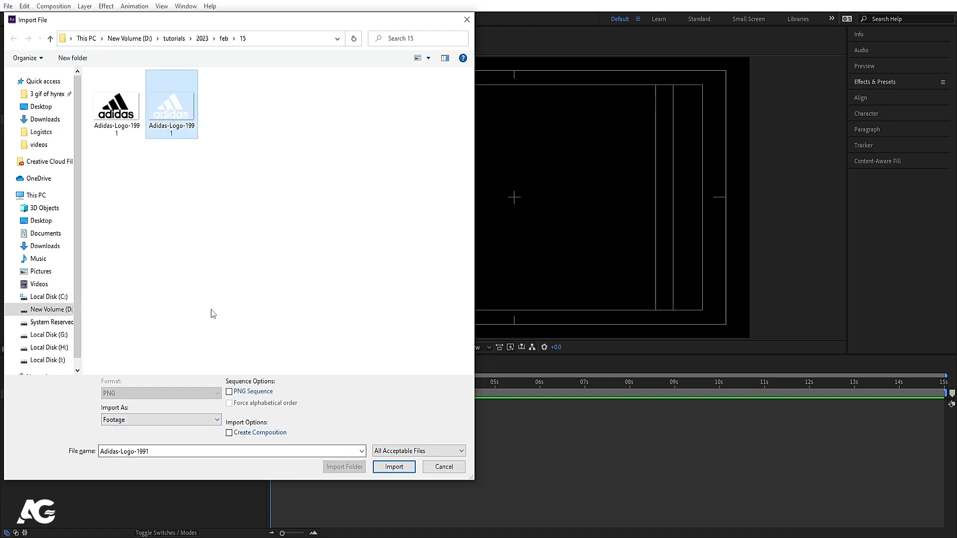
click(387, 469)
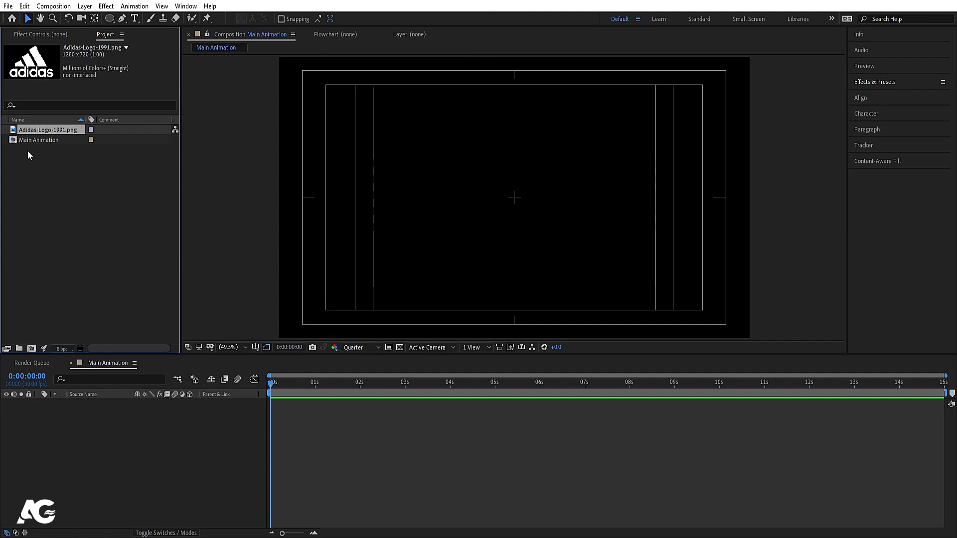
- Add the logo as a layer in Main Animation, scaled to 46%, and begin pre-composing it
drag(38, 132, 144, 424)
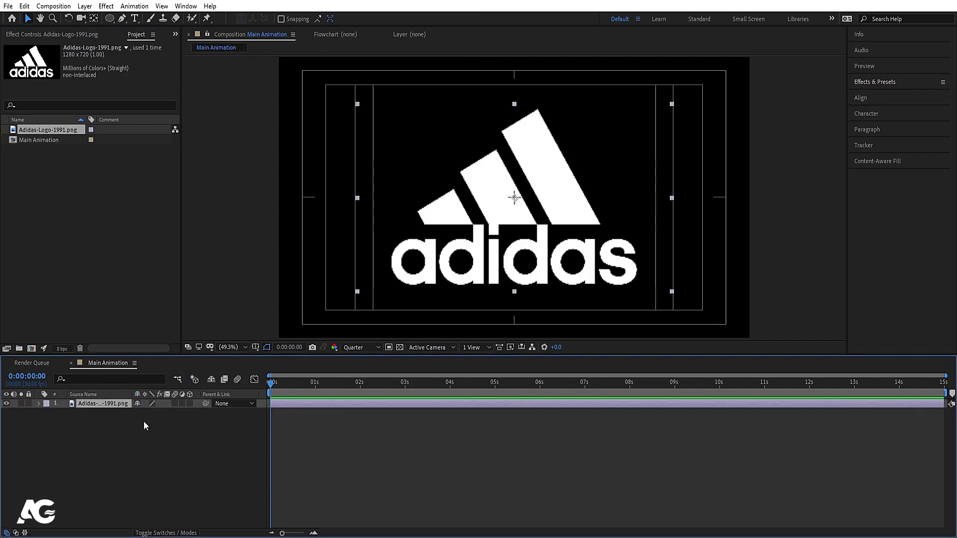
key(s)
drag(151, 413, 126, 418)
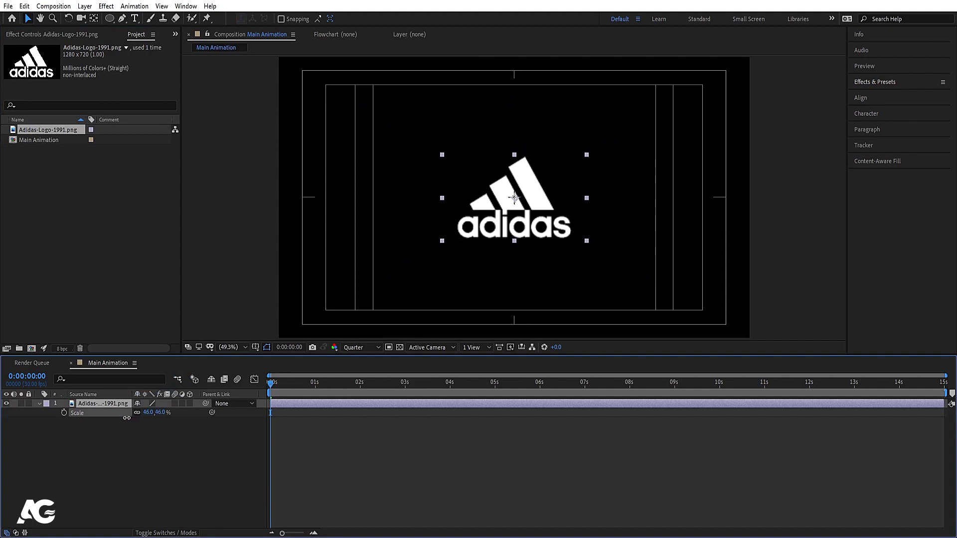
click(128, 447)
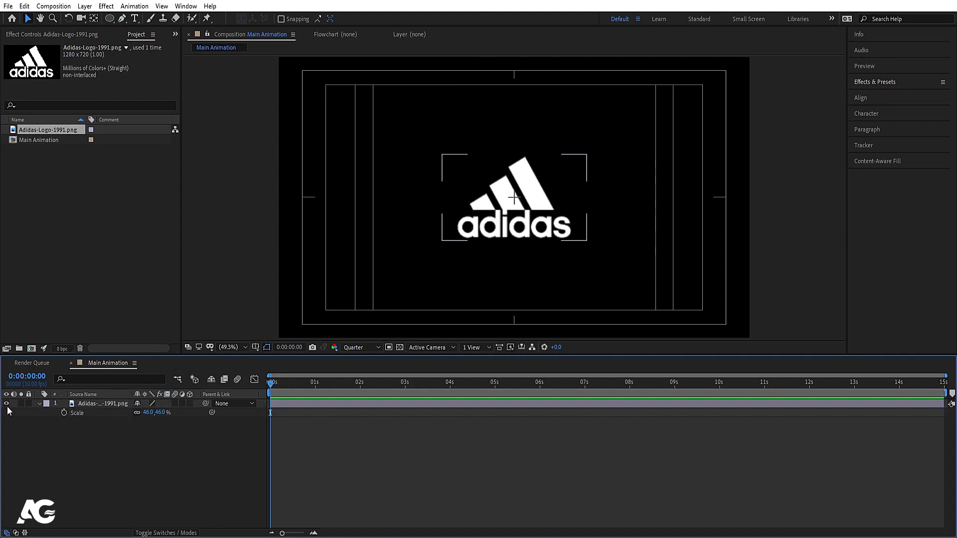
click(91, 408)
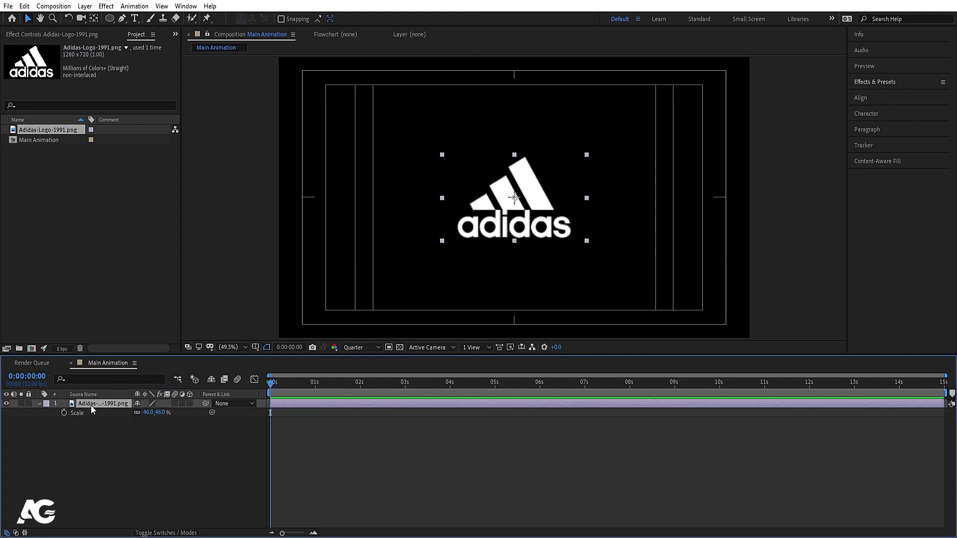
key(ctrl+shift+c)
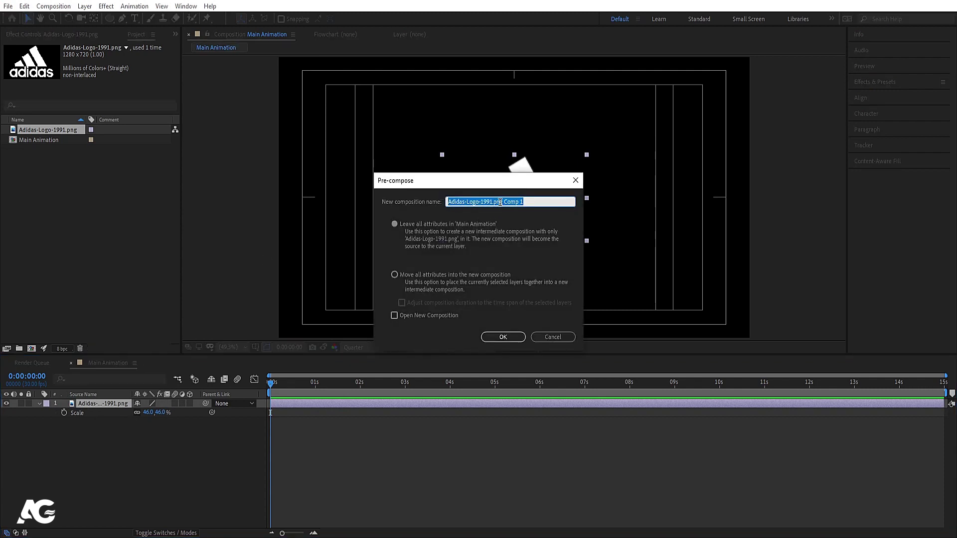
- Pre-compose the logo as 'Logo' with all attributes moved, then hide that layer
text(Logo)
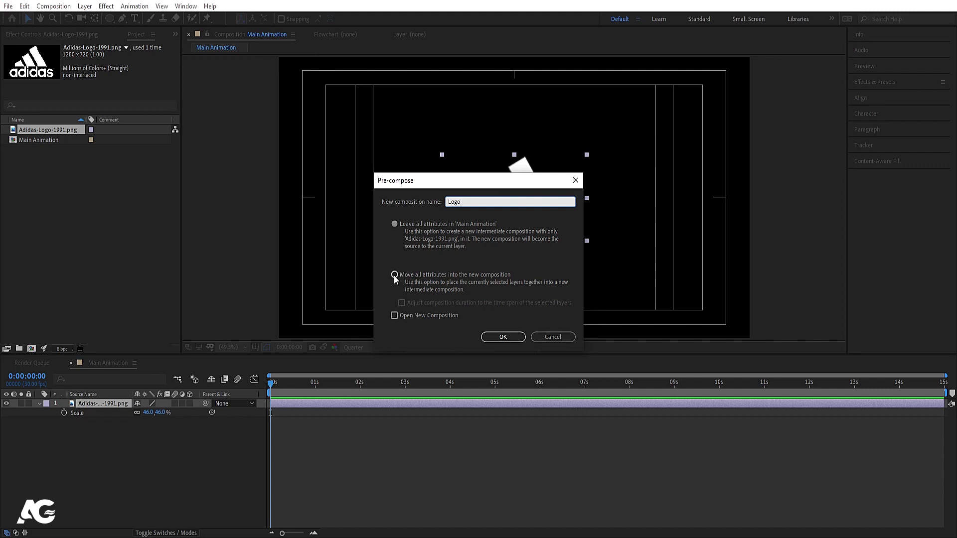
click(394, 277)
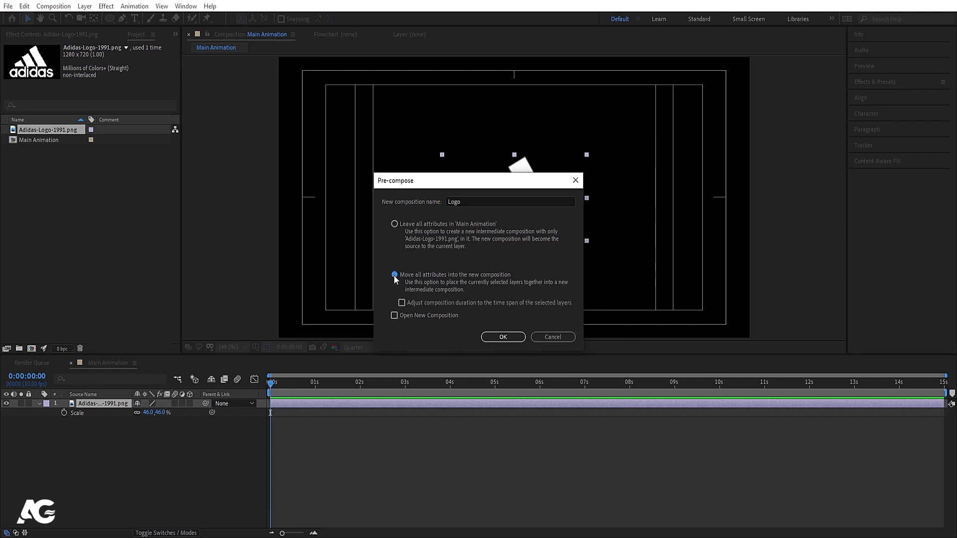
click(503, 338)
click(7, 404)
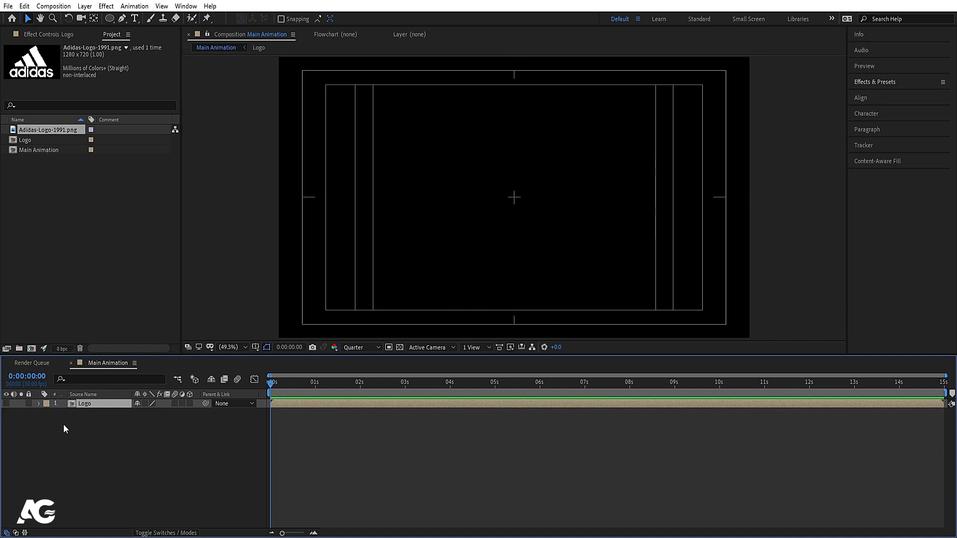
click(64, 425)
- Add a full-frame black solid named 'fractal' above the Logo layer
key(ctrl+y)
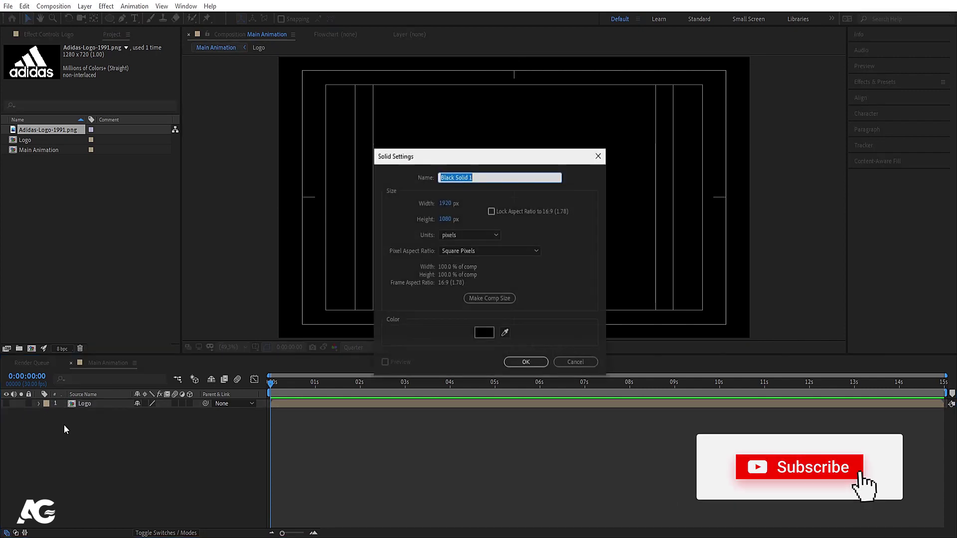
text(fractal)
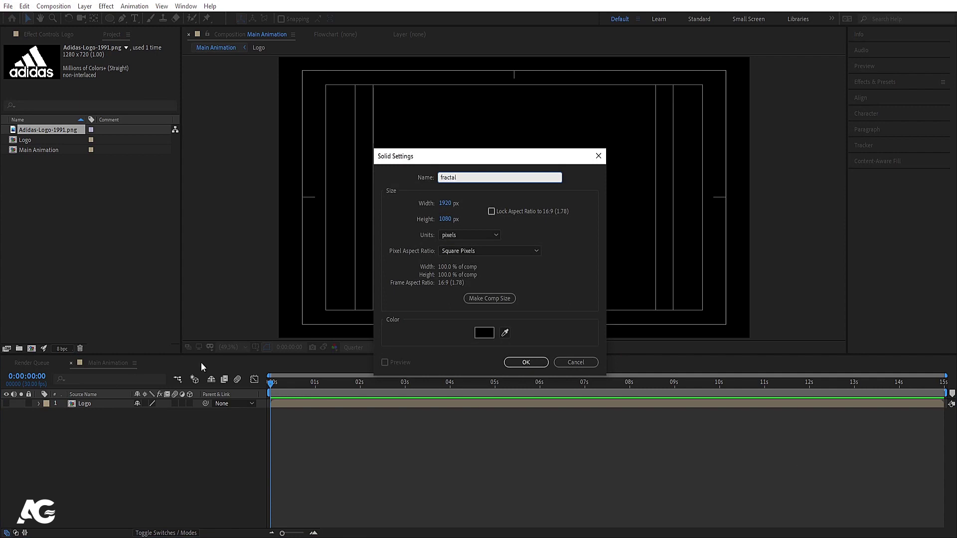
click(521, 362)
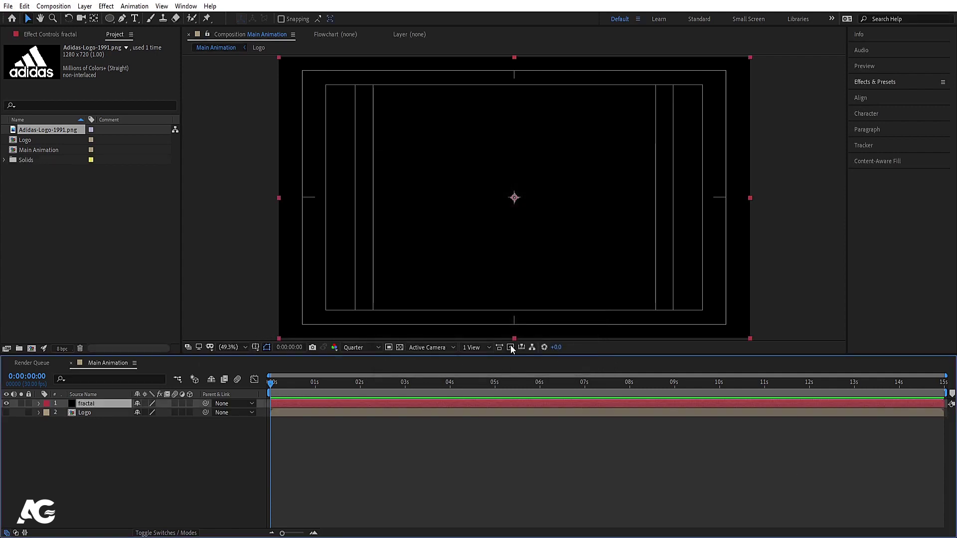
- Apply the Fractal Noise effect to the fractal solid
click(876, 81)
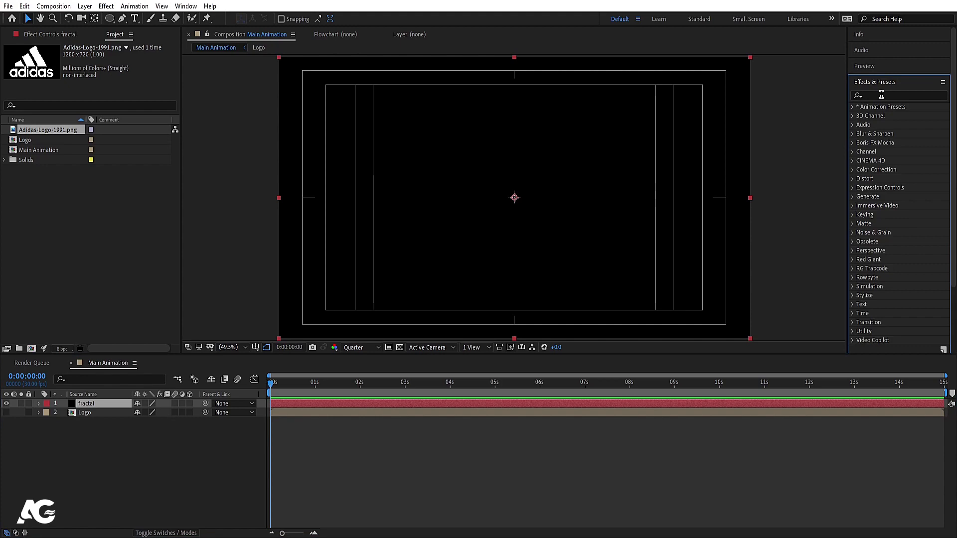
click(881, 95)
text(fracta)
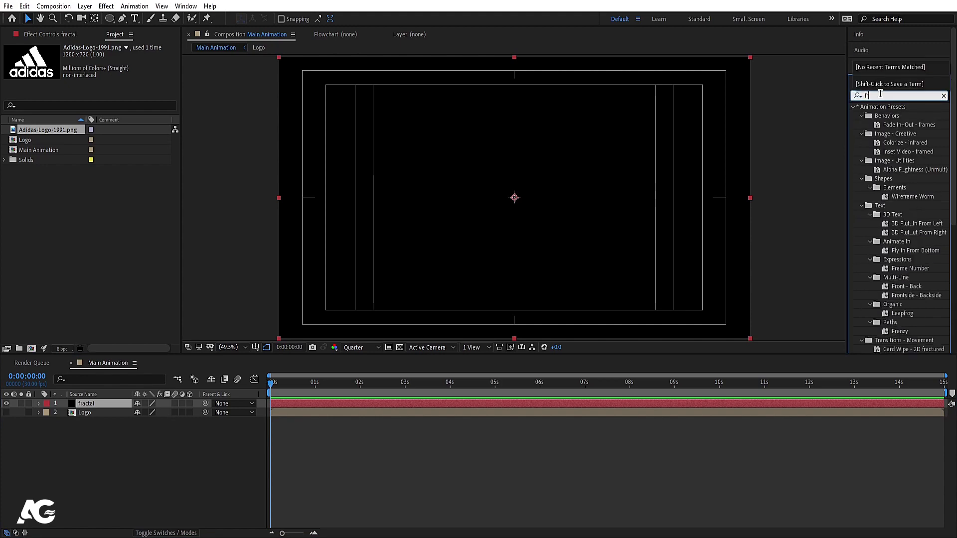
double_click(899, 152)
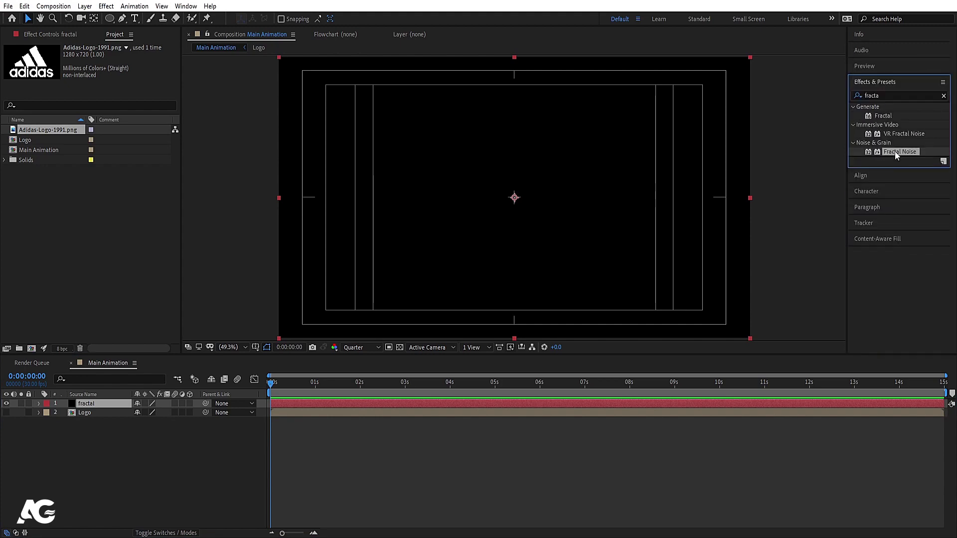
- Set Fractal Noise to Smeary, Block noise, Contrast 491, Brightness 58, Complexity 2
click(113, 67)
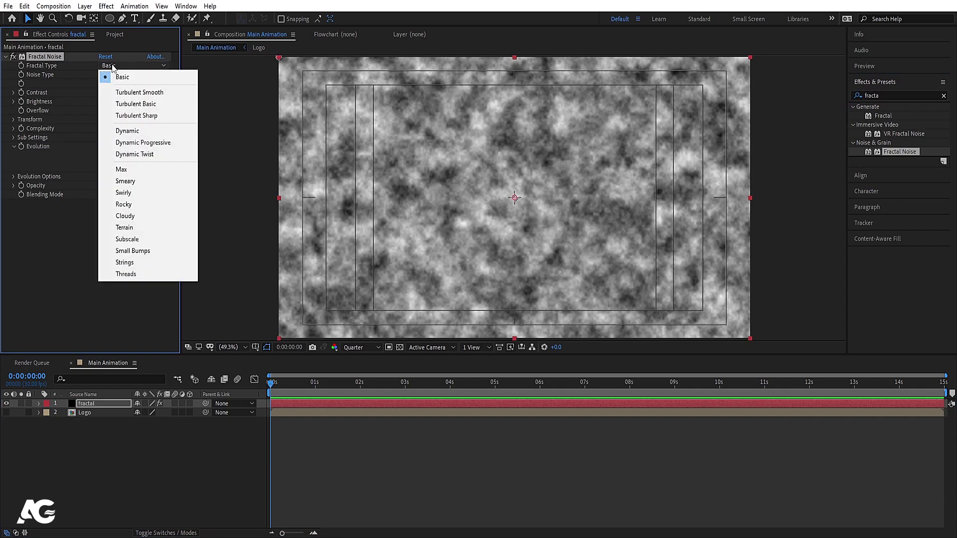
click(132, 182)
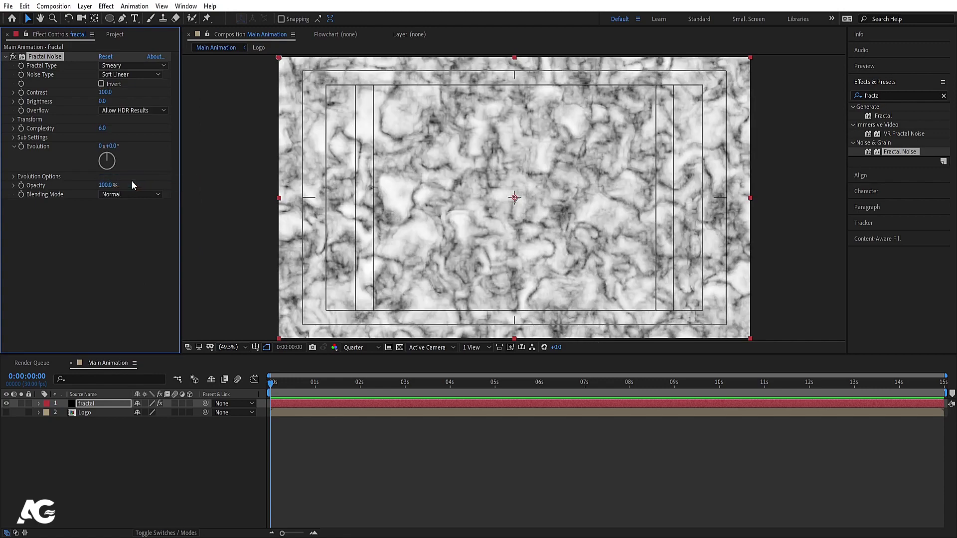
click(113, 76)
click(119, 86)
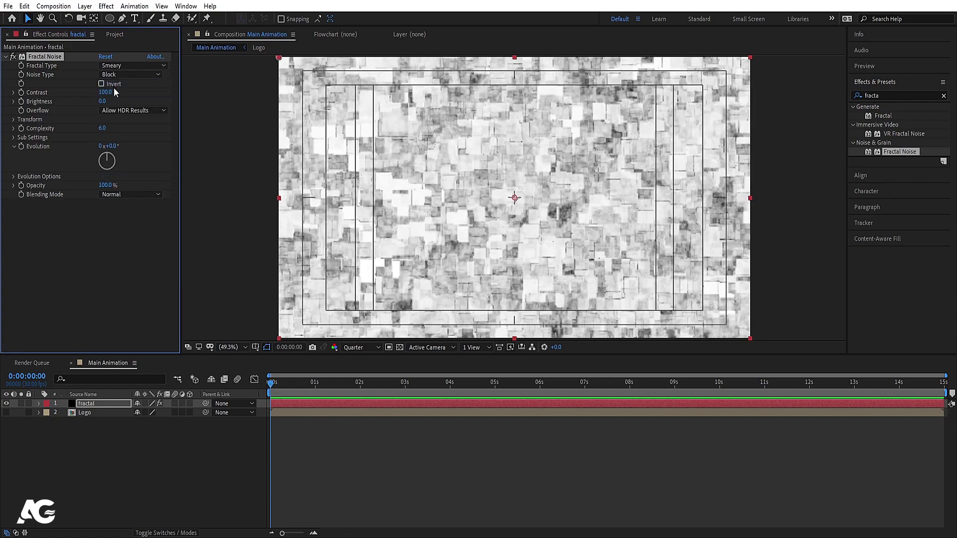
drag(105, 93, 341, 97)
drag(103, 101, 506, 108)
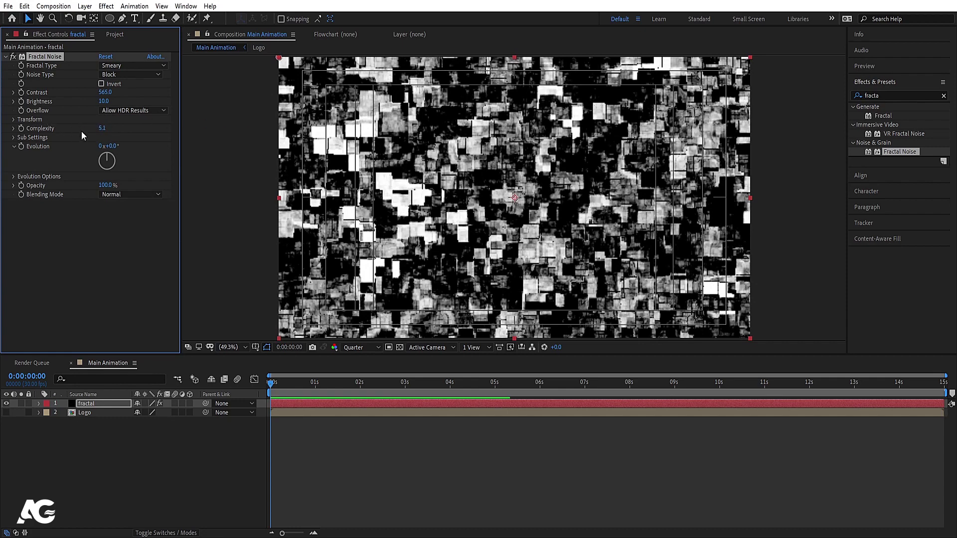
click(105, 128)
text(2)
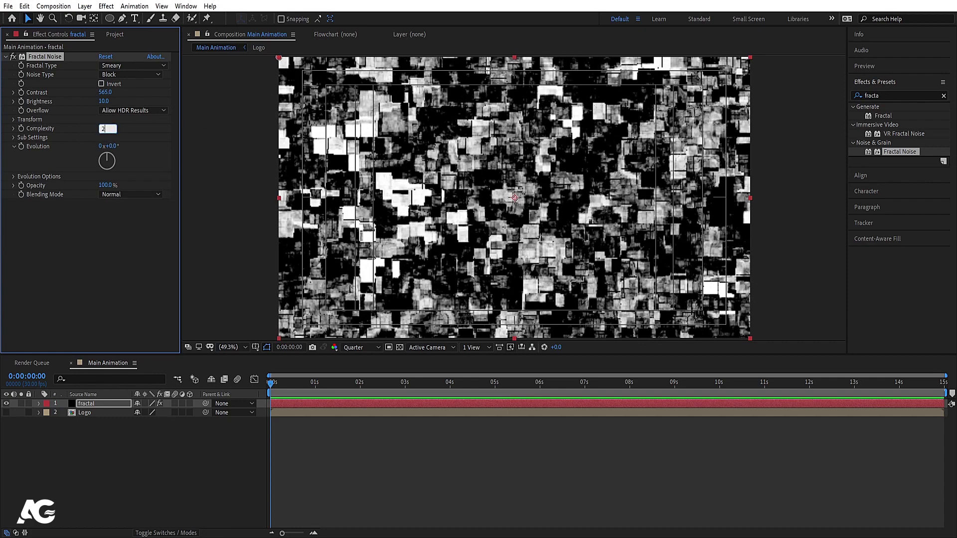
key(Return)
drag(105, 92, 132, 105)
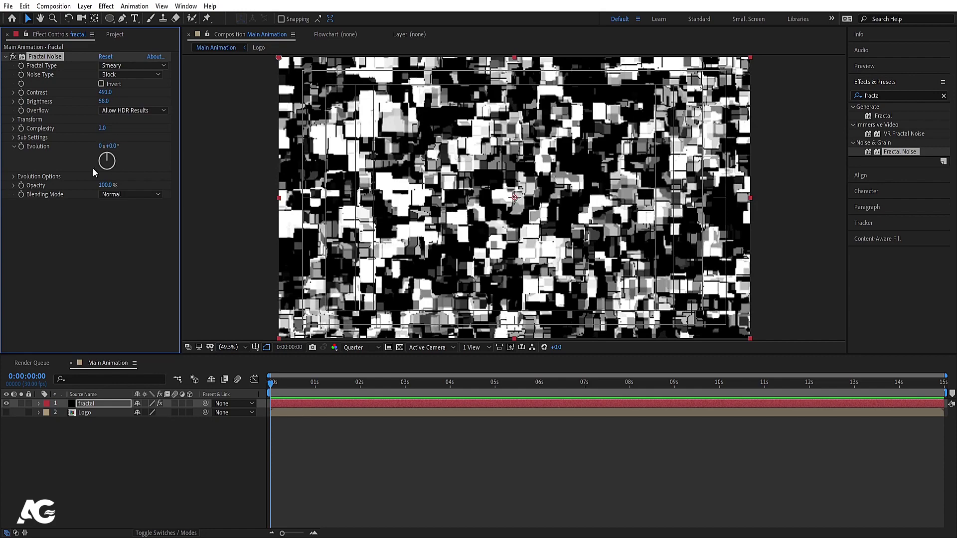
- Disable Uniform Scaling and stretch the noise to Scale Width 600, Scale Height 52.5
click(14, 120)
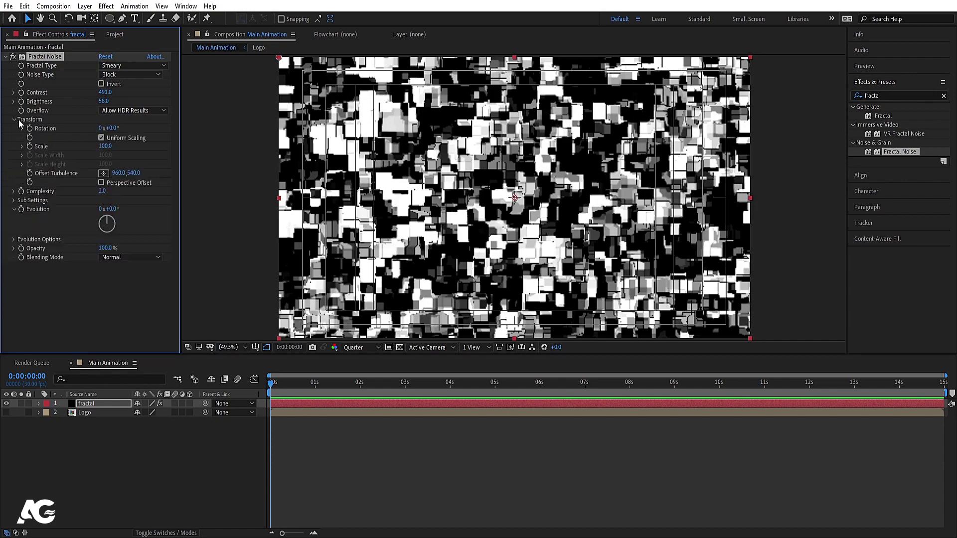
click(101, 138)
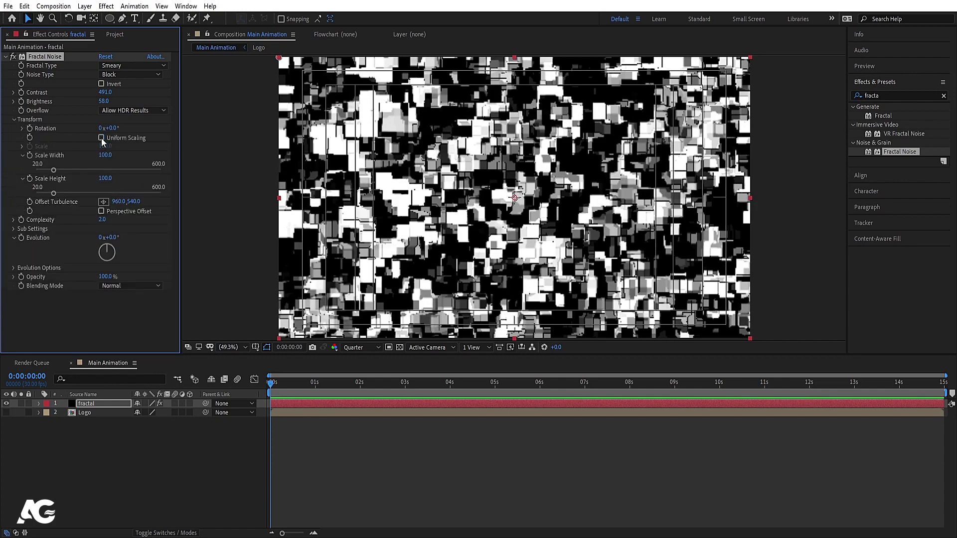
drag(54, 170, 137, 170)
drag(53, 194, 43, 194)
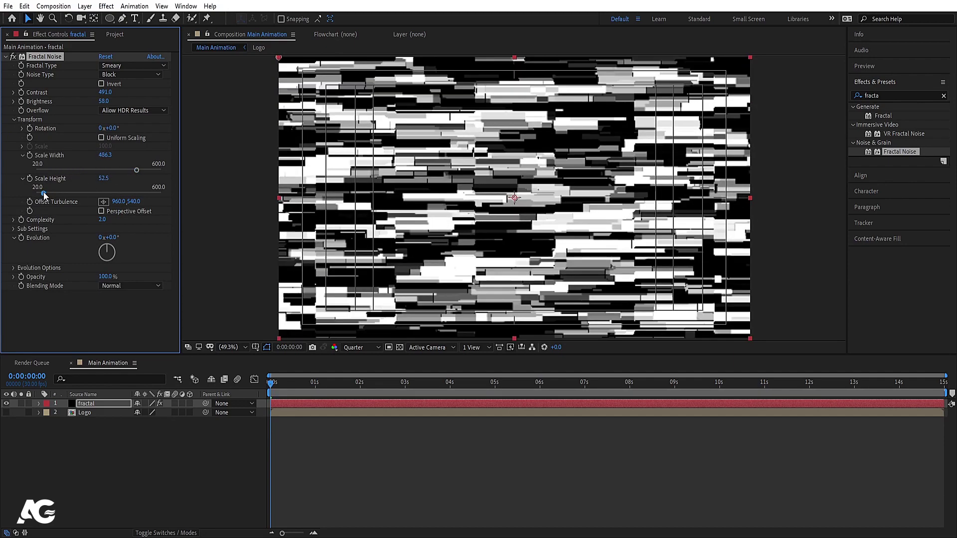
drag(136, 170, 163, 172)
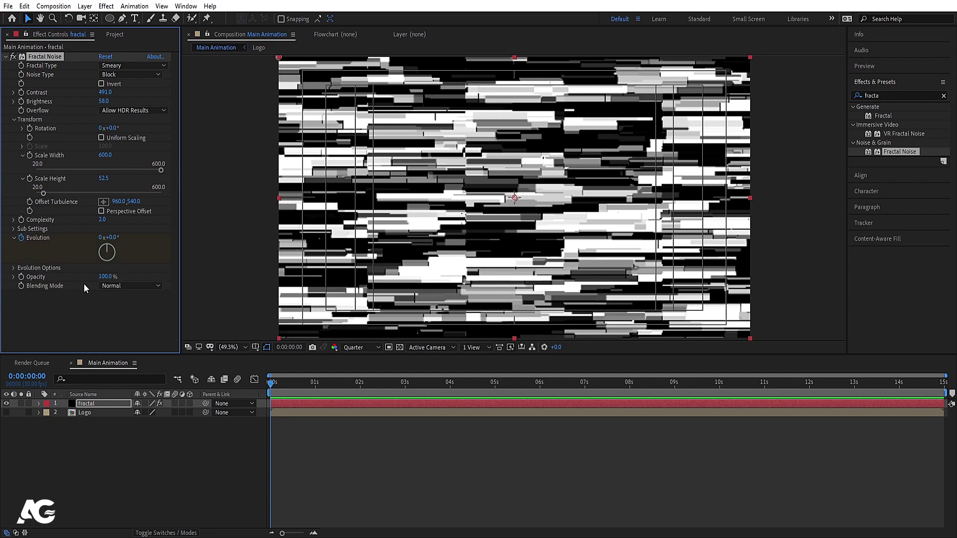
- Keyframe Evolution to 0x+166.0° at 4 seconds and preview the animation
key(u)
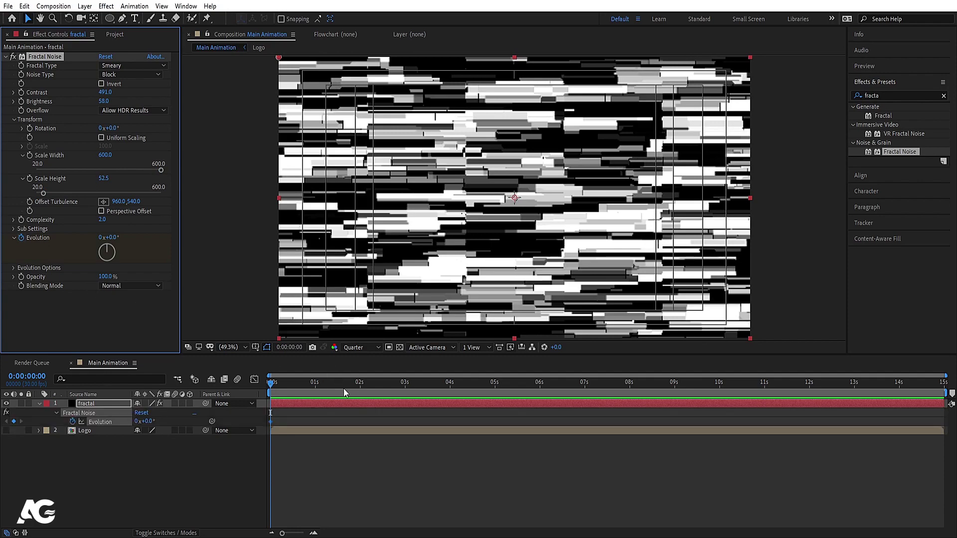
click(450, 386)
drag(146, 421, 235, 417)
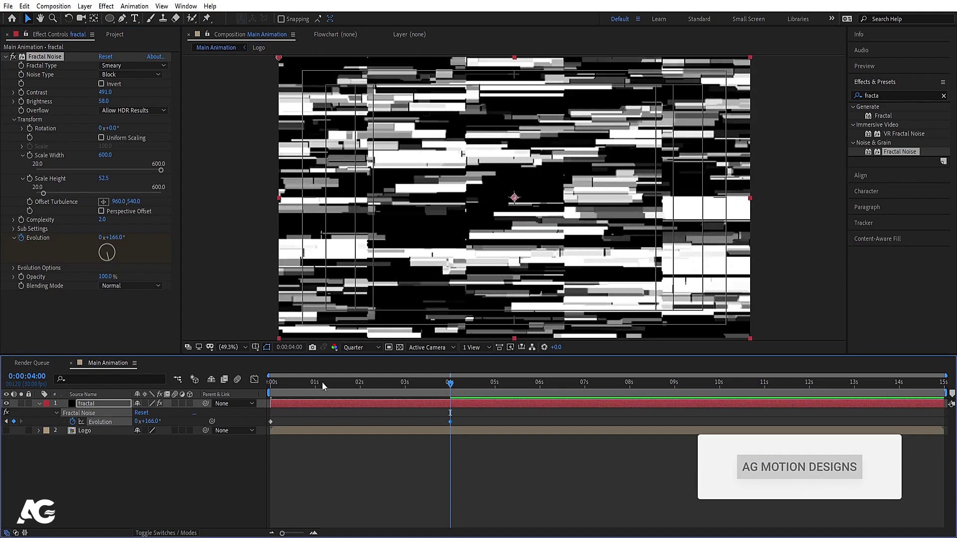
drag(321, 384, 211, 382)
key(space)
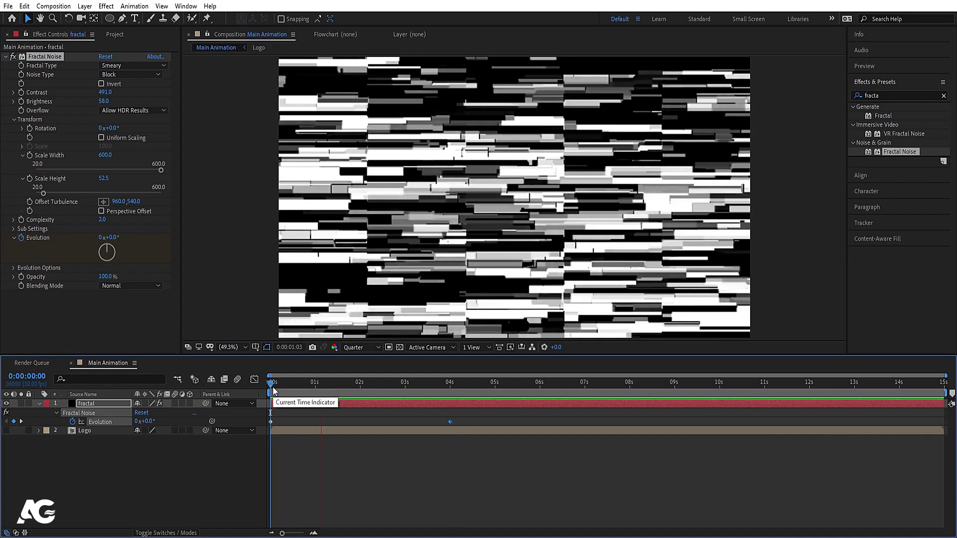
drag(281, 385, 271, 385)
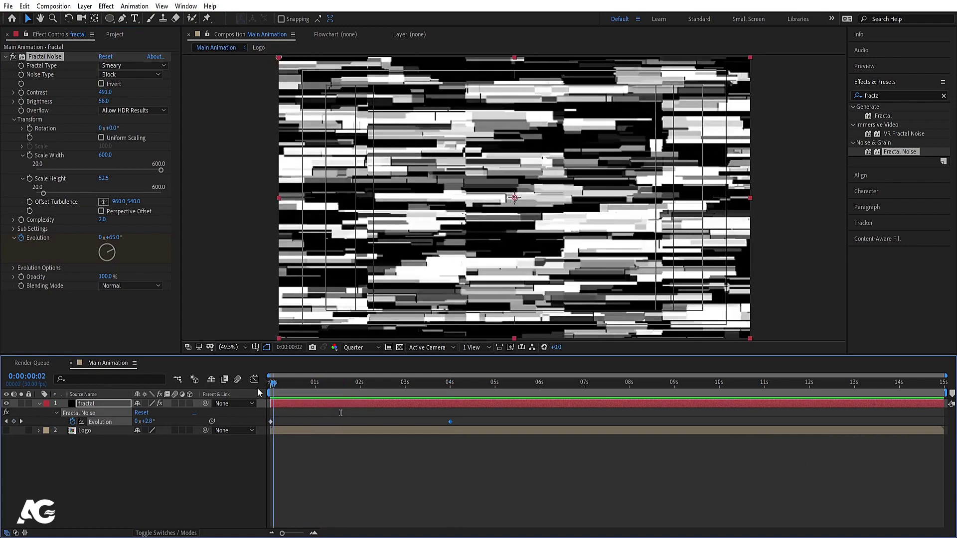
- Animate Offset Turbulence from 960,540 at 0s to -13,540 at 4s, then preview
click(93, 404)
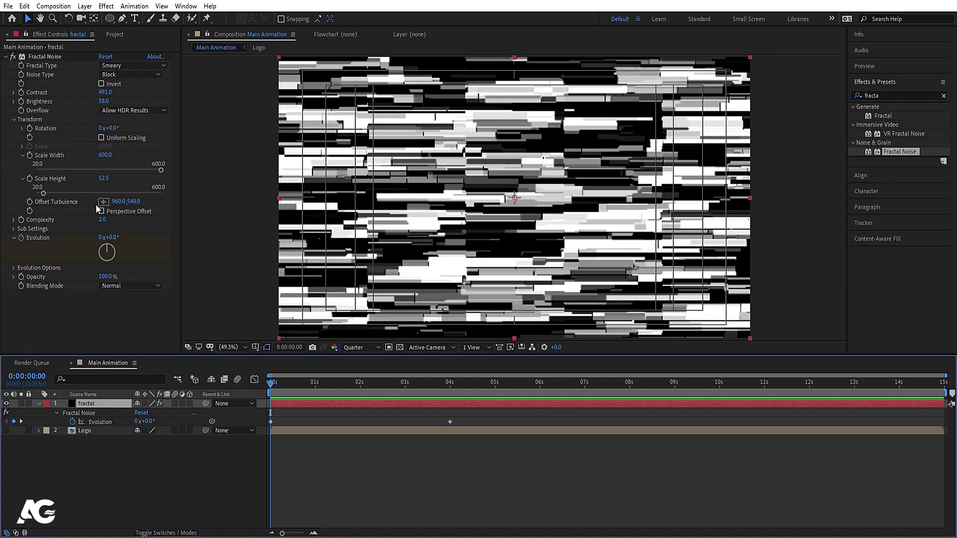
click(29, 202)
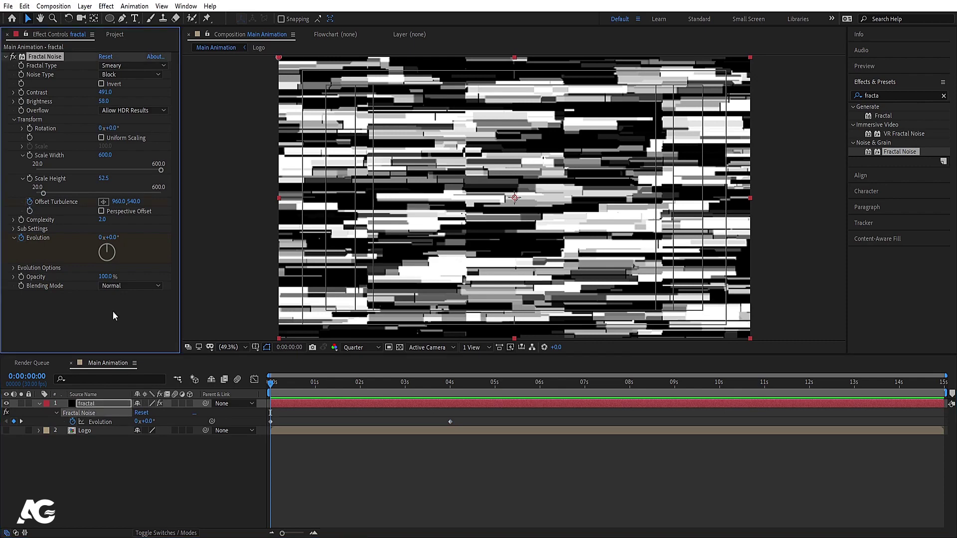
key(k)
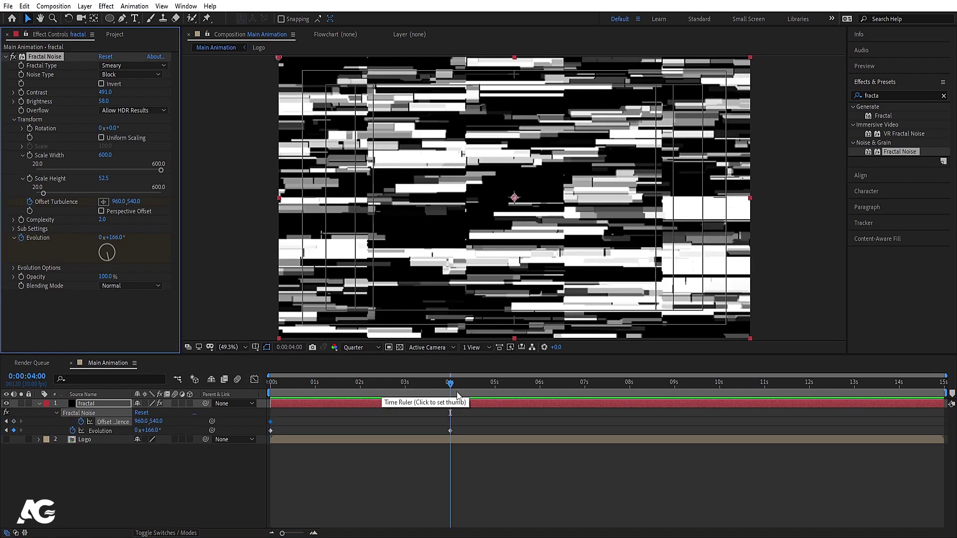
mouse_move(140, 422)
mouse_down()
mouse_move(116, 429)
mouse_move(135, 425)
mouse_up()
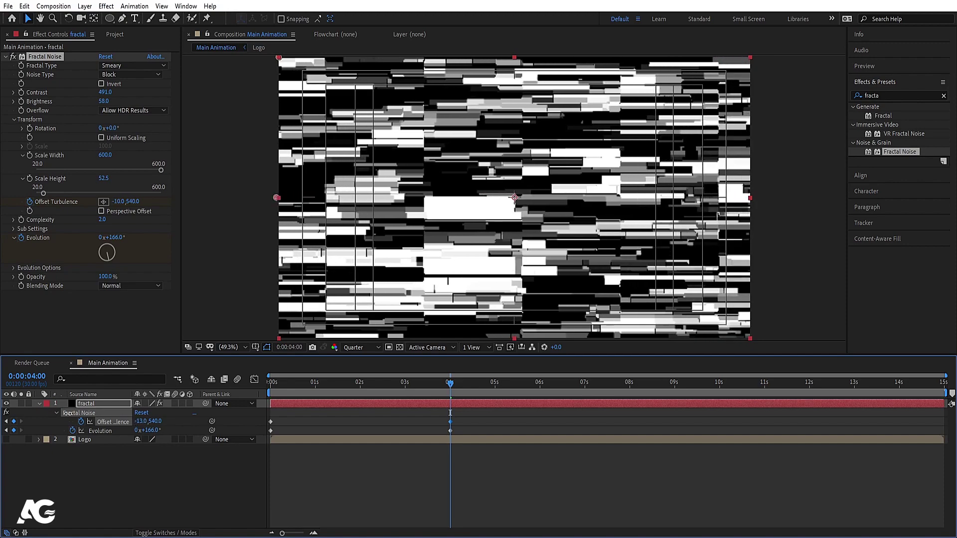
key(Home)
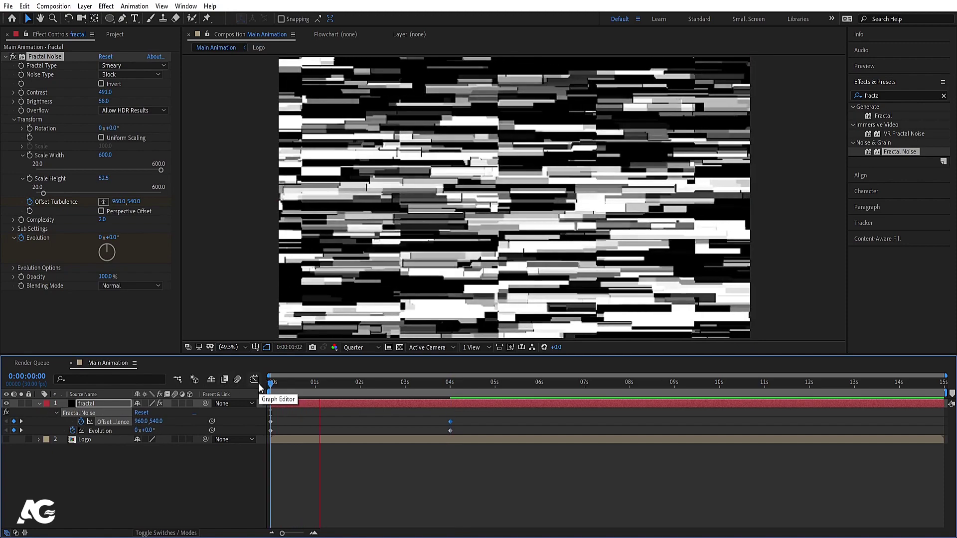
key(space)
click(110, 472)
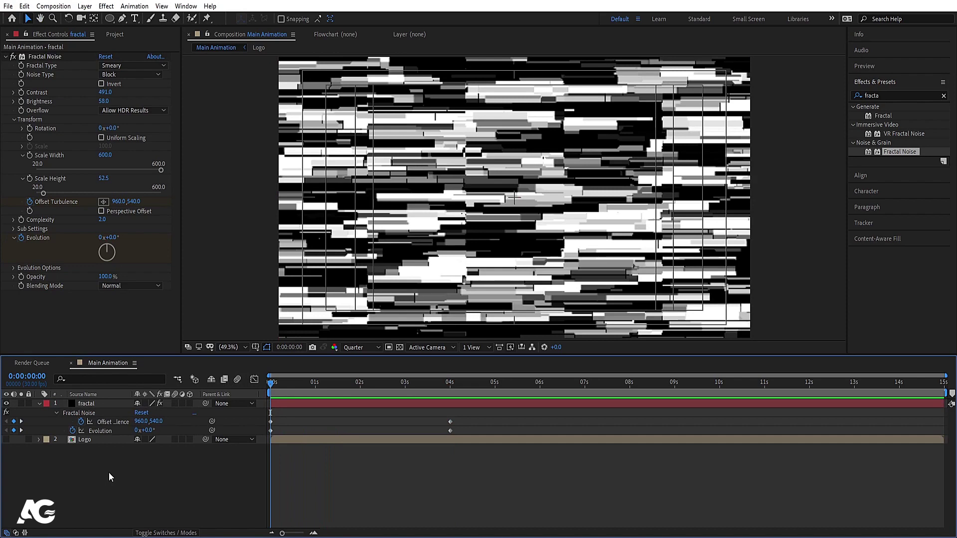
click(100, 406)
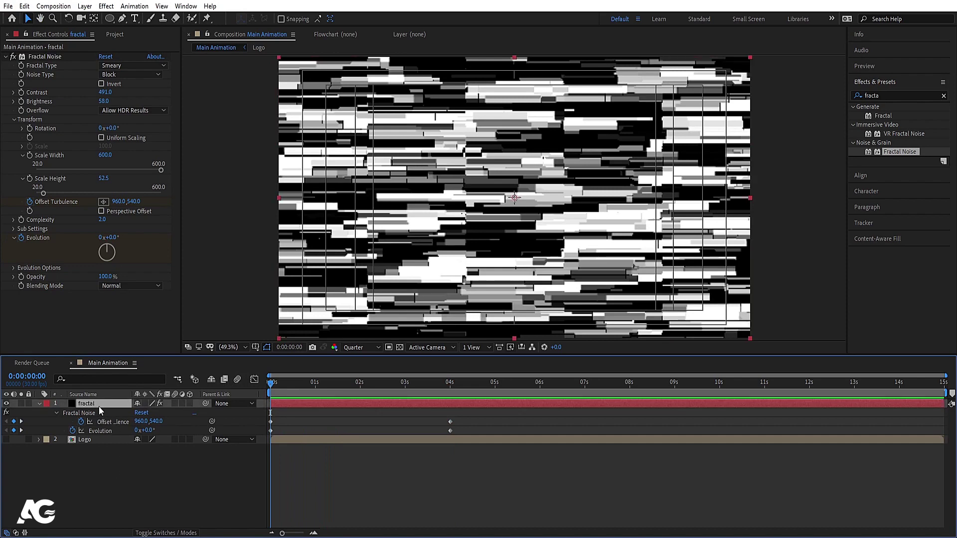
- Pre-compose the fractal layer as 'Displacement layer', hide it, and show the Logo layer
key(ctrl+shift+c)
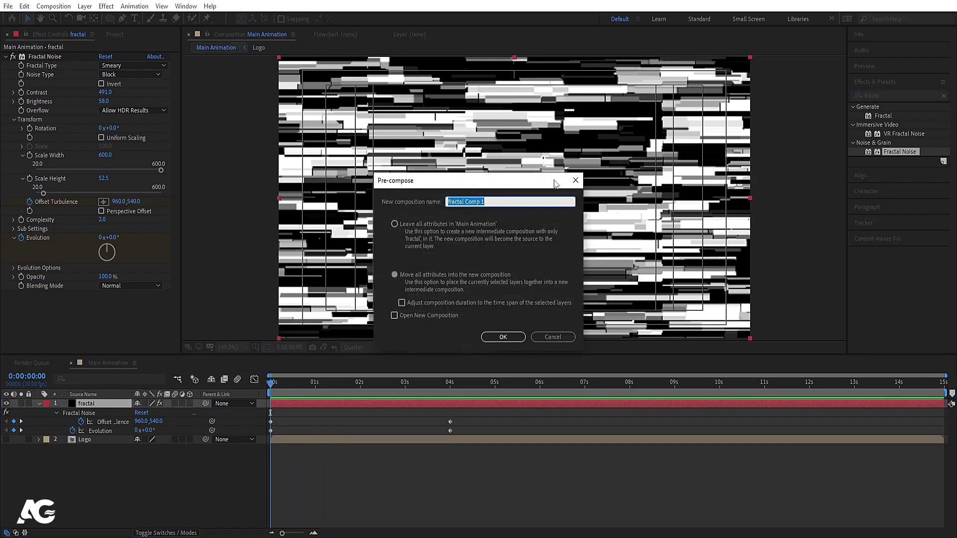
text(F)
key(Return)
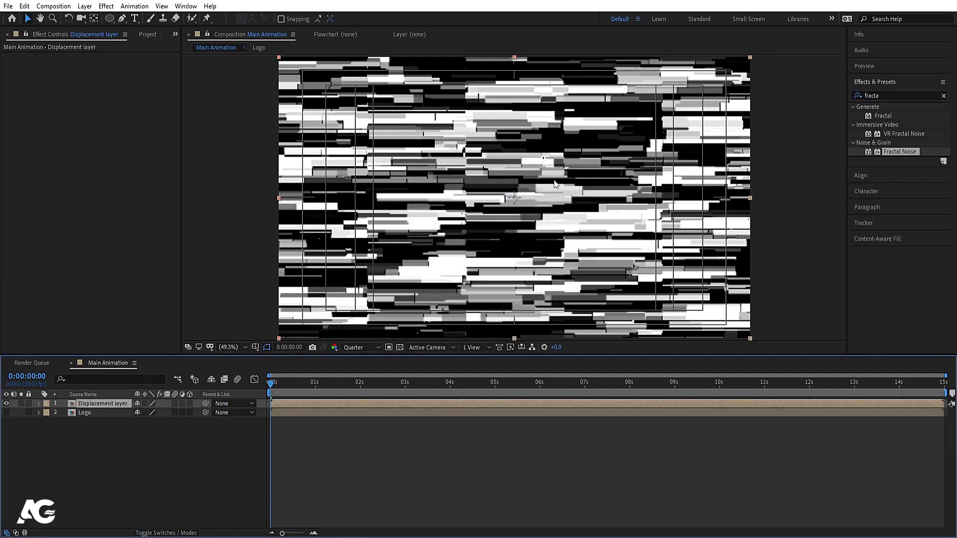
click(6, 403)
click(6, 412)
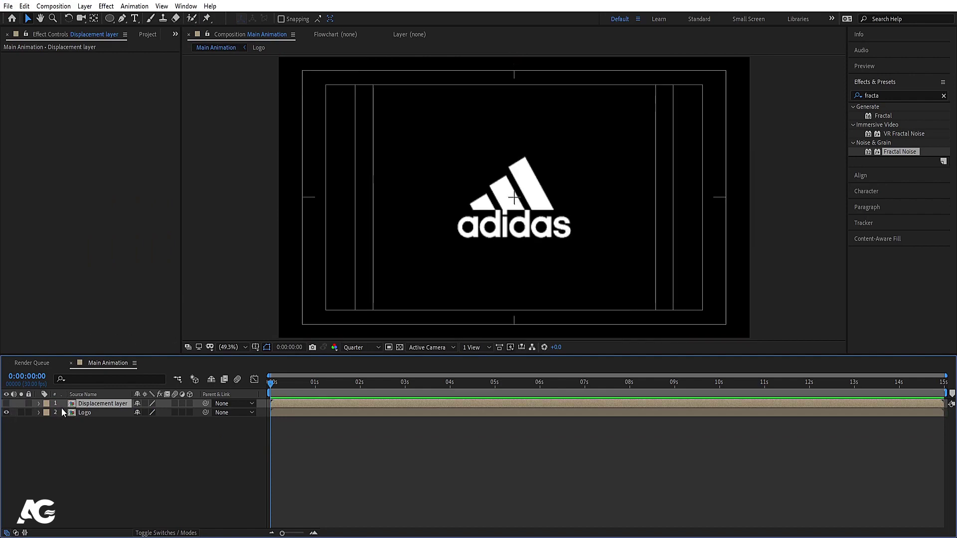
- Open the Logo composition and zoom its timeline in to frame level
click(78, 412)
double_click(77, 412)
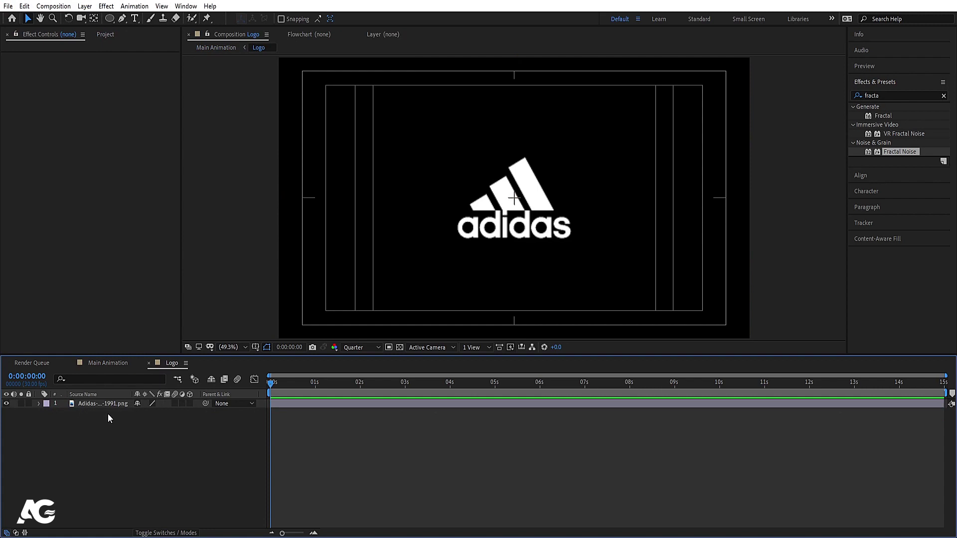
click(316, 393)
click(316, 402)
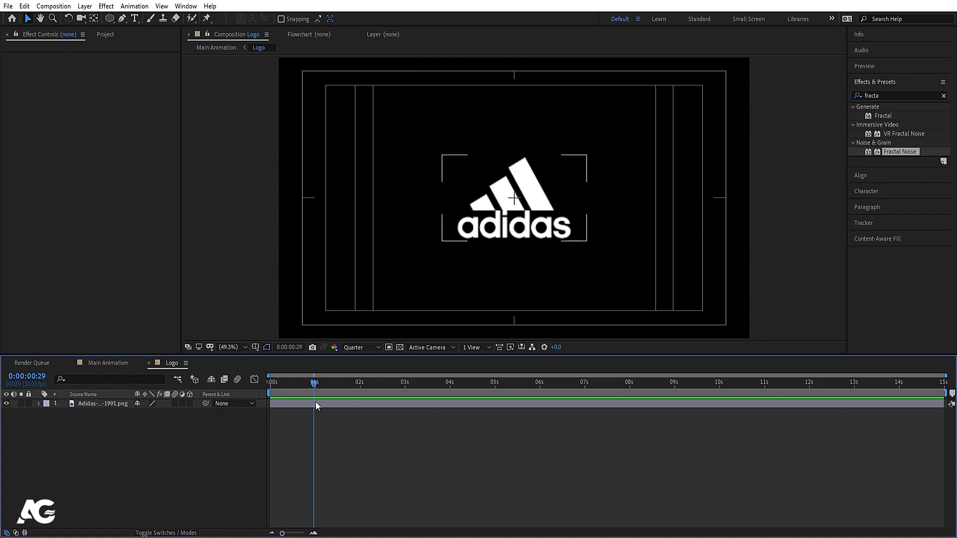
key(=)
mouse_move(315, 401)
mouse_down()
mouse_move(281, 400)
mouse_move(301, 400)
mouse_up()
key(=)
- At frame 15, draw a white rectangle shape layer covering the adidas logo
click(331, 382)
click(143, 404)
click(118, 432)
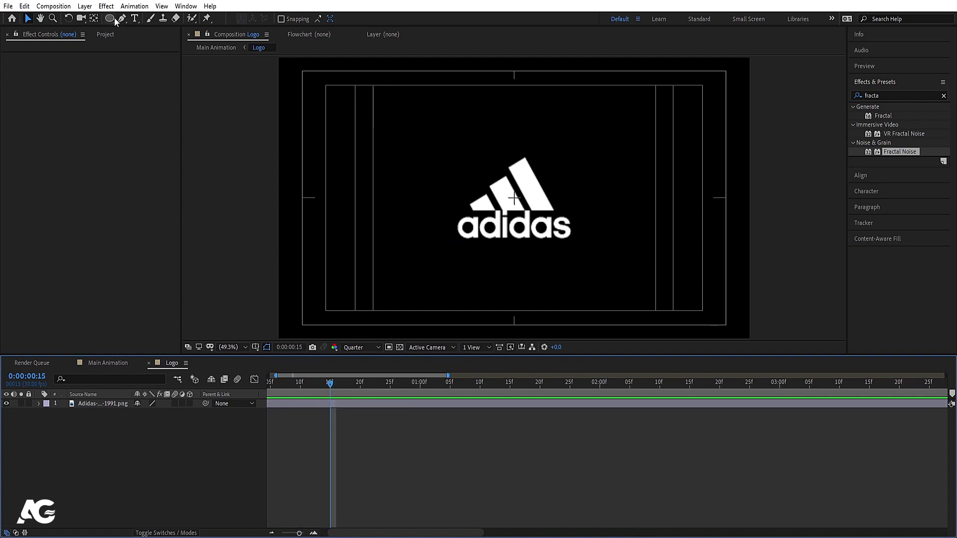
drag(114, 20, 142, 22)
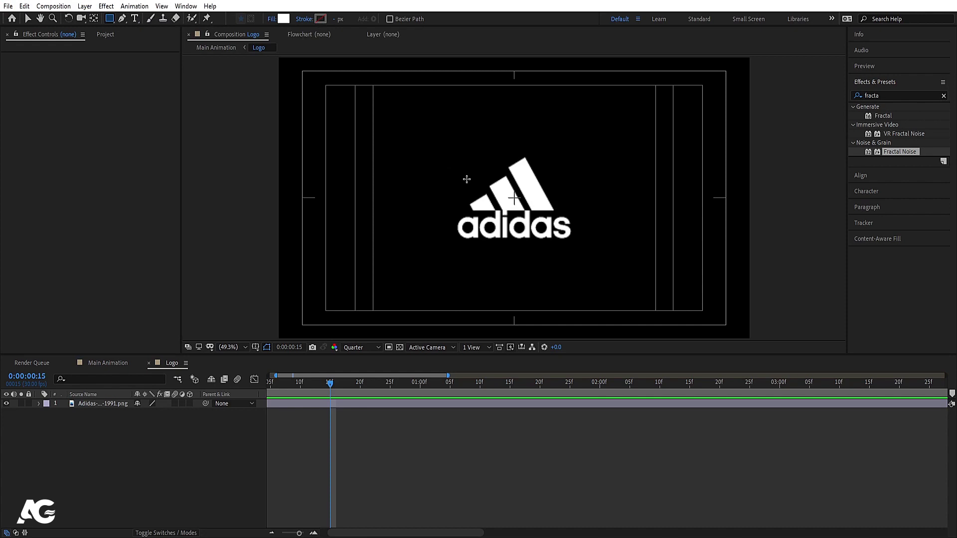
drag(426, 139, 600, 247)
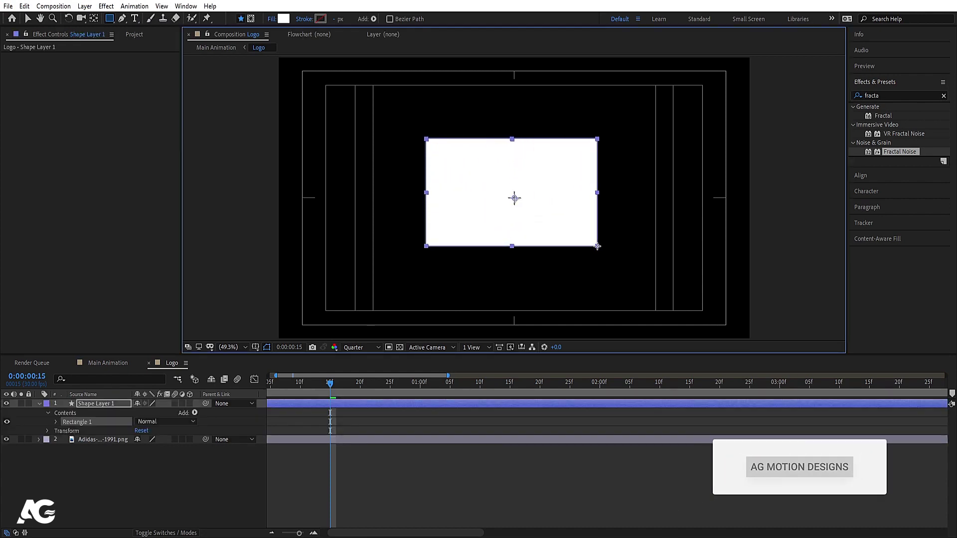
- Set the adidas logo layer's track matte to Shape Layer 1's alpha, keeping the logo selected
click(100, 441)
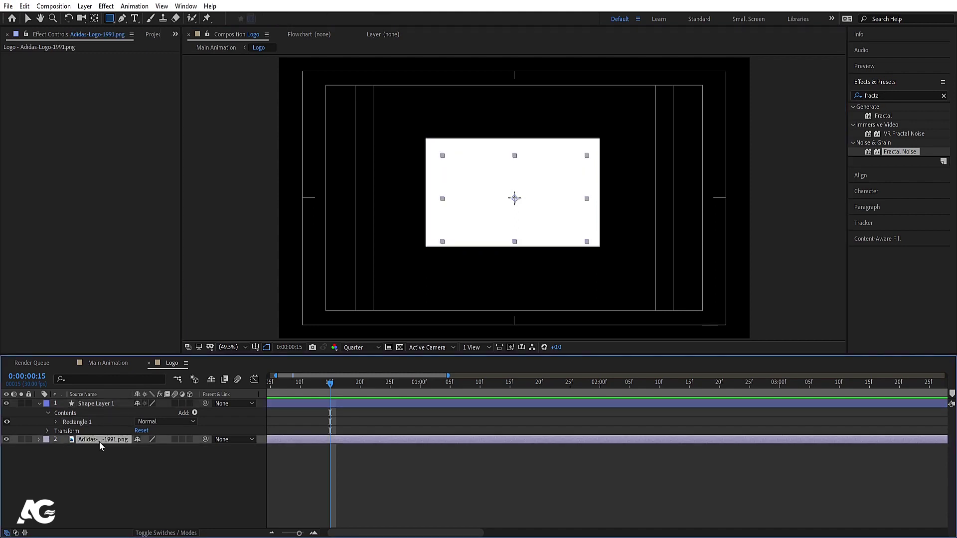
key(F4)
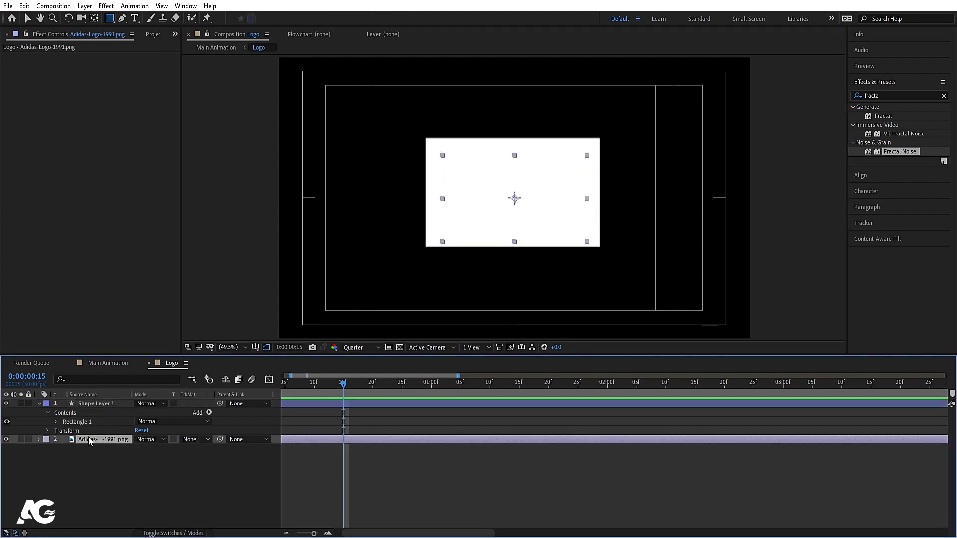
click(195, 439)
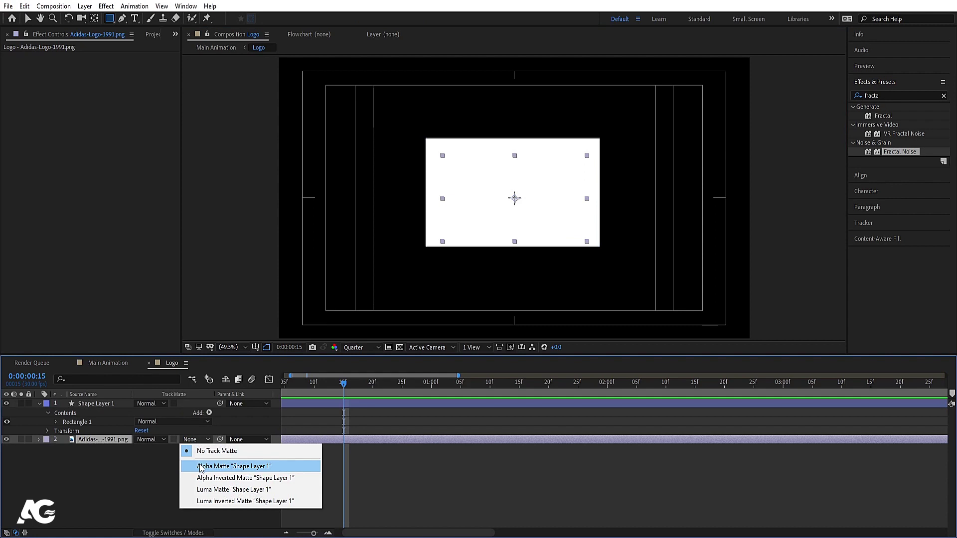
click(201, 467)
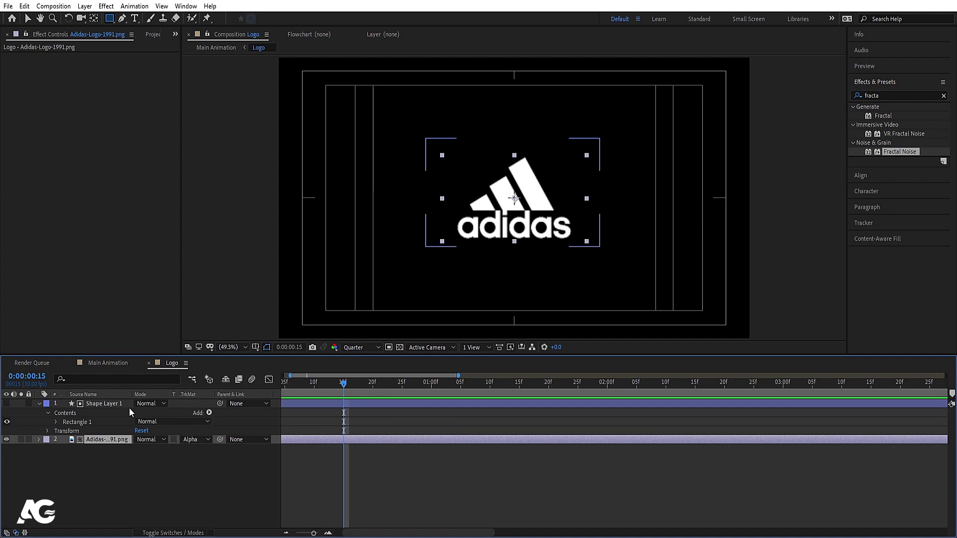
key(F4)
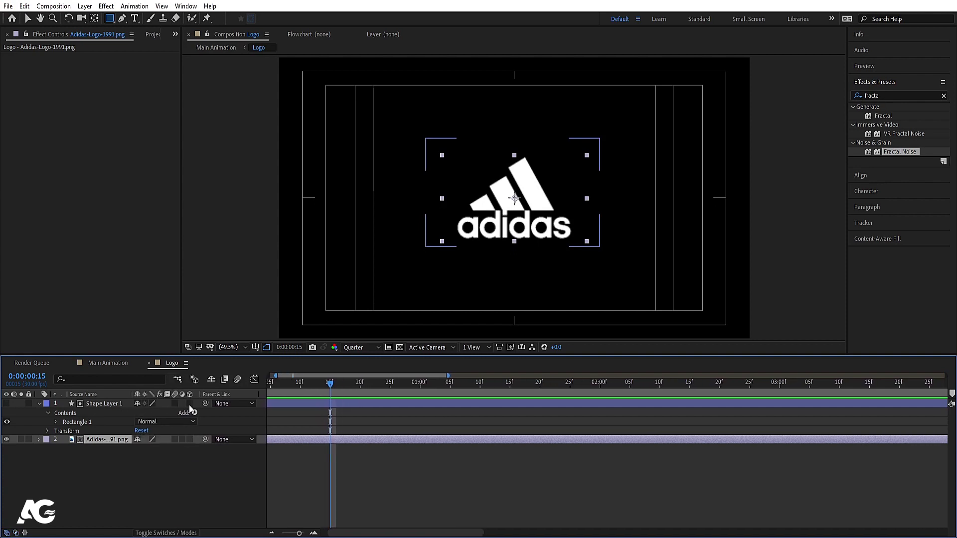
click(131, 464)
click(101, 439)
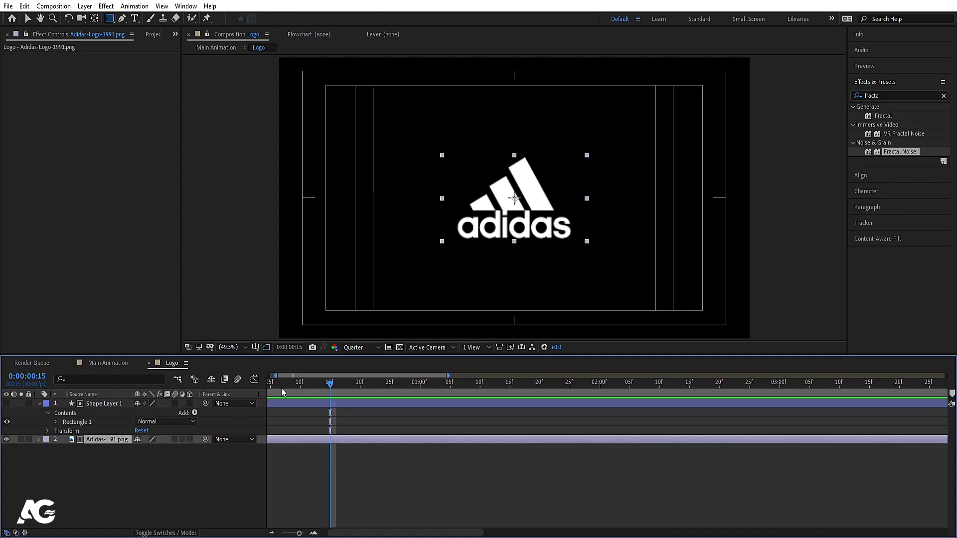
- Keyframe the logo's Position from about 1583,540 at frame 15 to 960,540 at 2 seconds
key(Home)
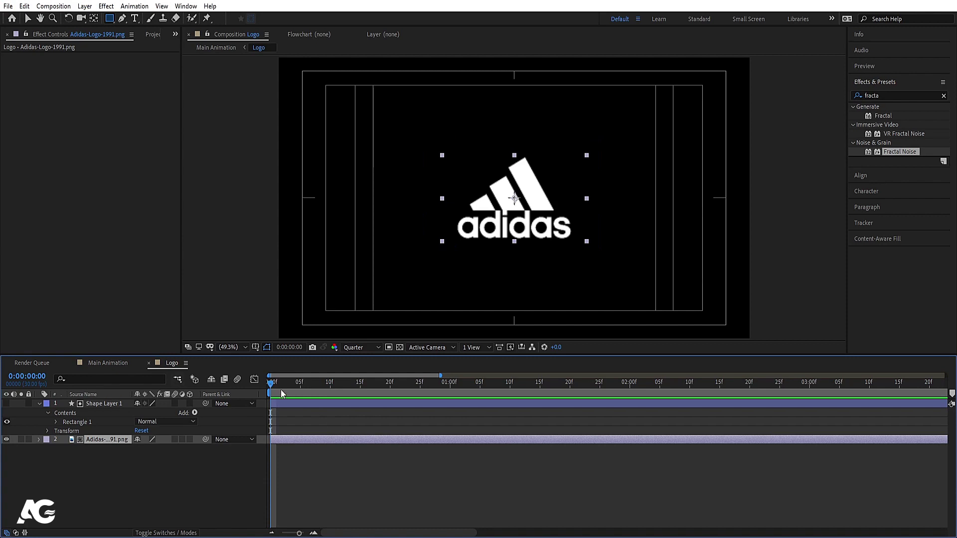
click(360, 384)
key(p)
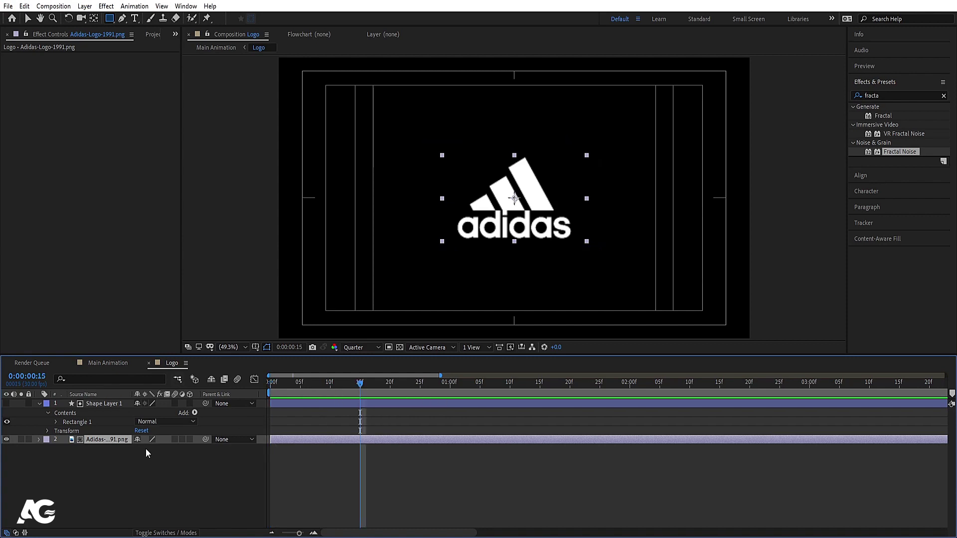
click(64, 449)
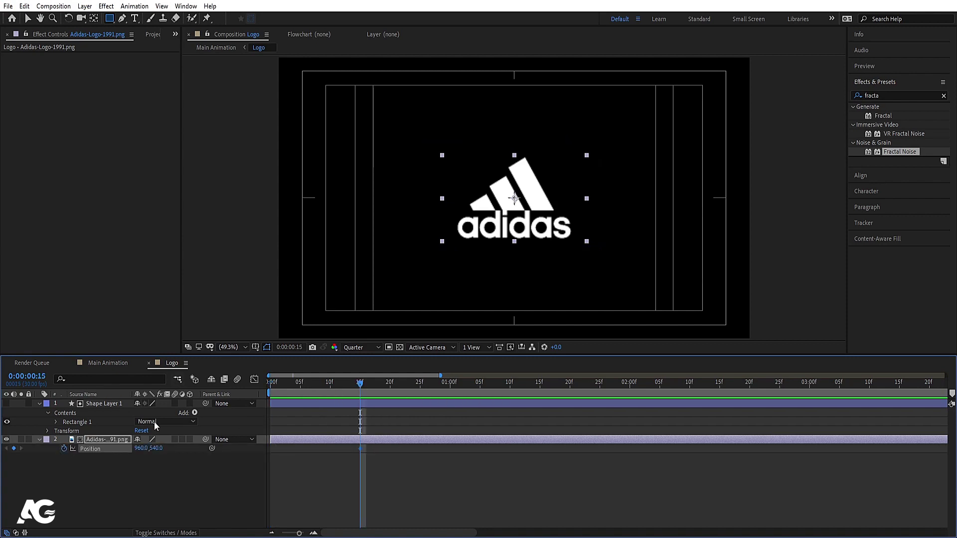
click(628, 384)
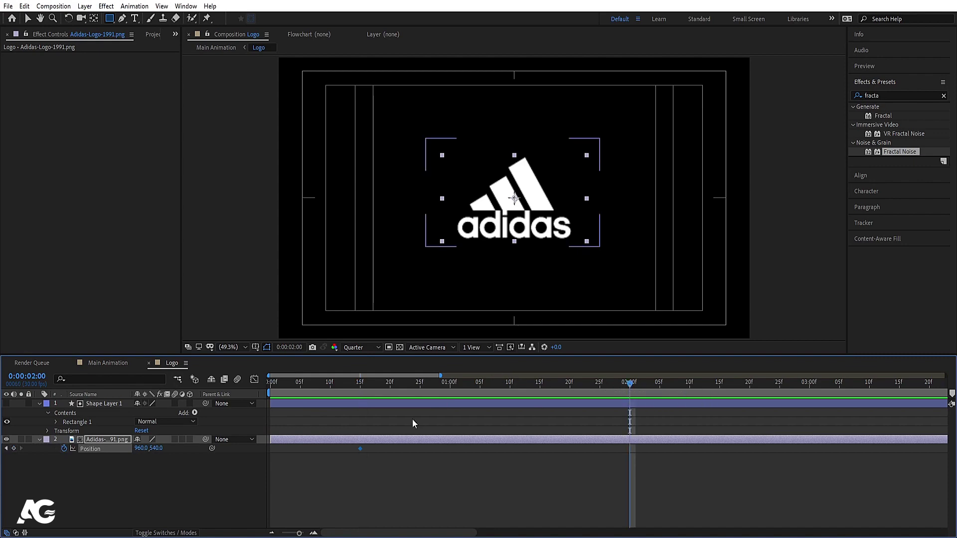
click(6, 448)
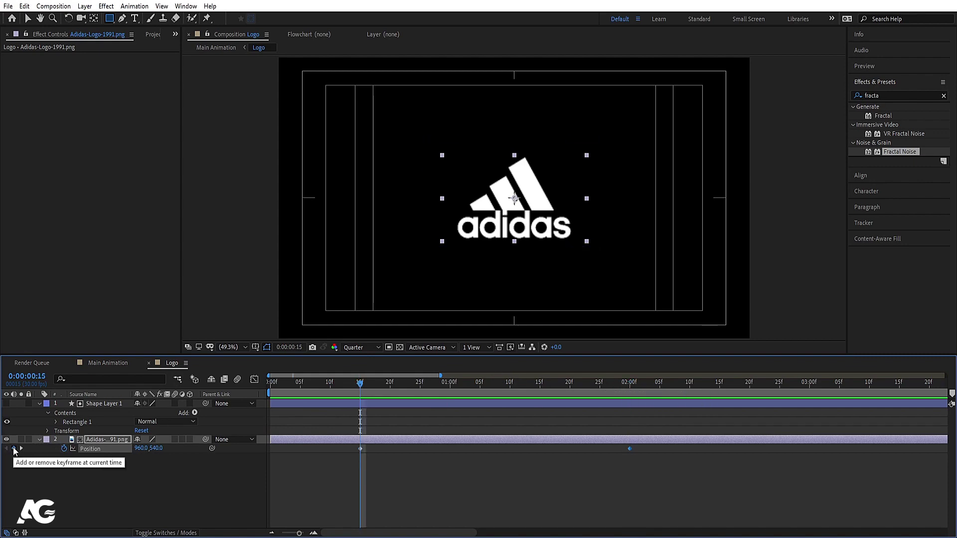
drag(146, 451, 426, 423)
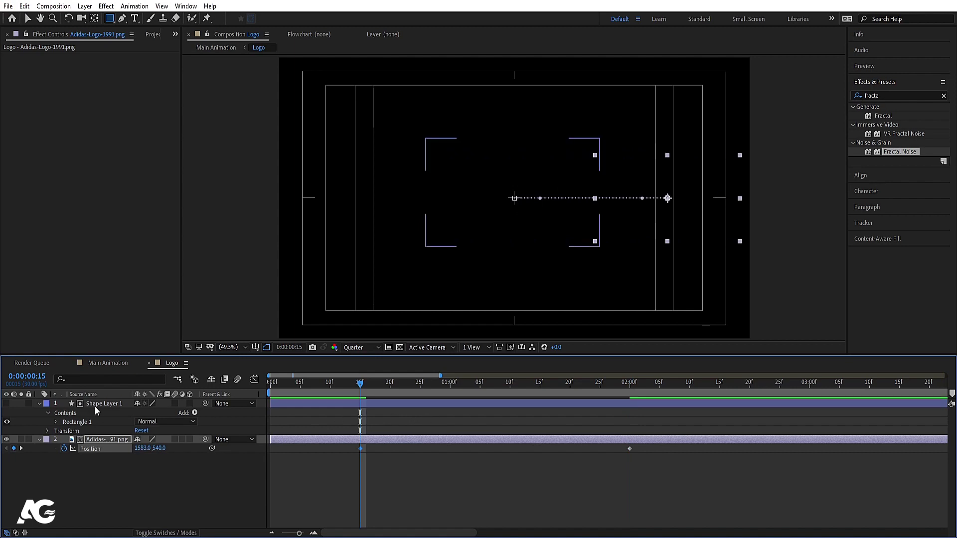
- Preview the slide-in and apply Easy Ease to both Position keyframes
key(space)
key(minus)
key(space)
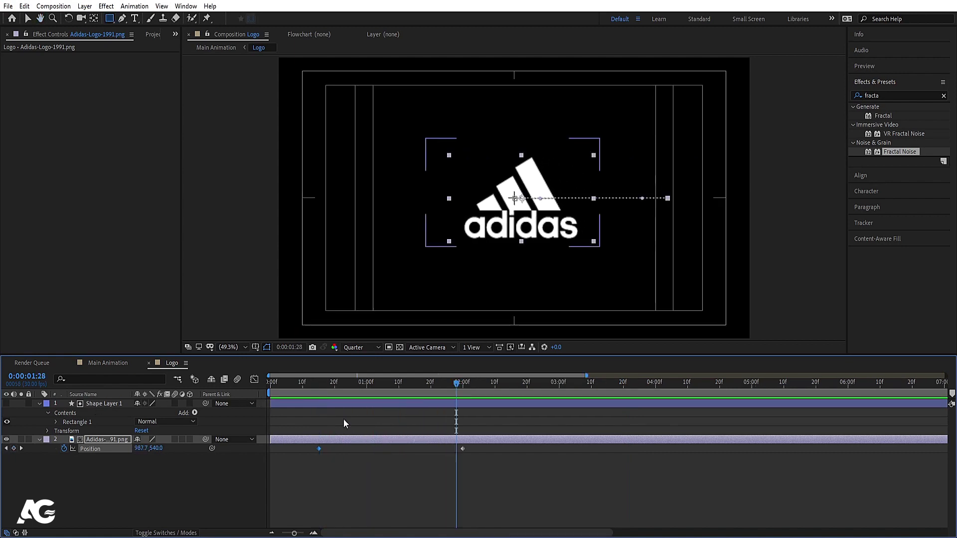
drag(498, 499, 198, 388)
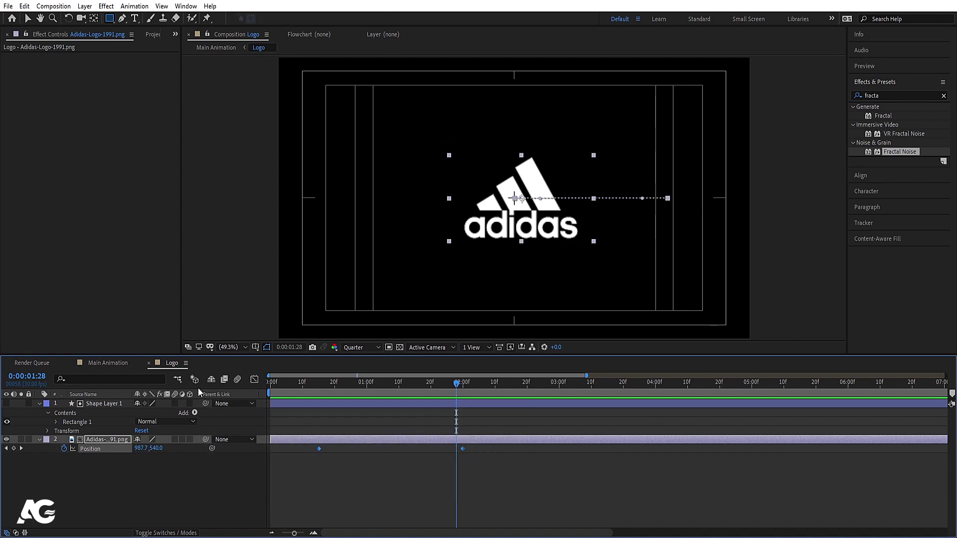
key(F9)
- Ease the Position animation in the speed graph so the slide starts fast and settles slowly
click(255, 380)
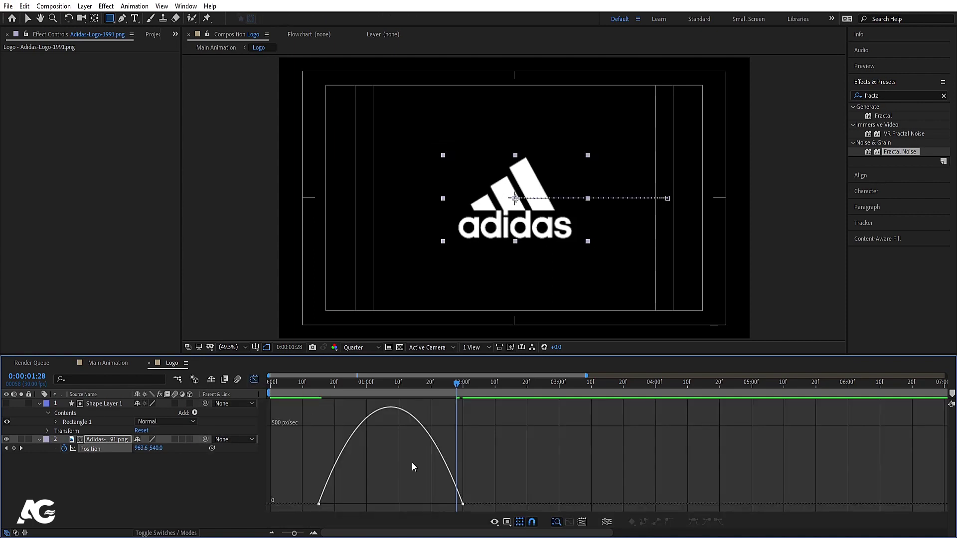
drag(470, 504, 279, 511)
drag(439, 508, 379, 504)
right_click(412, 433)
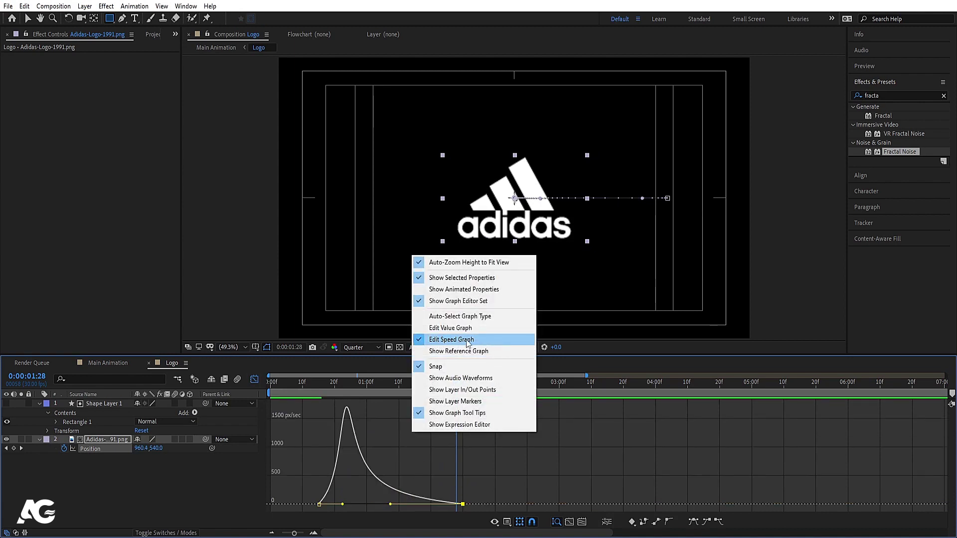
click(386, 445)
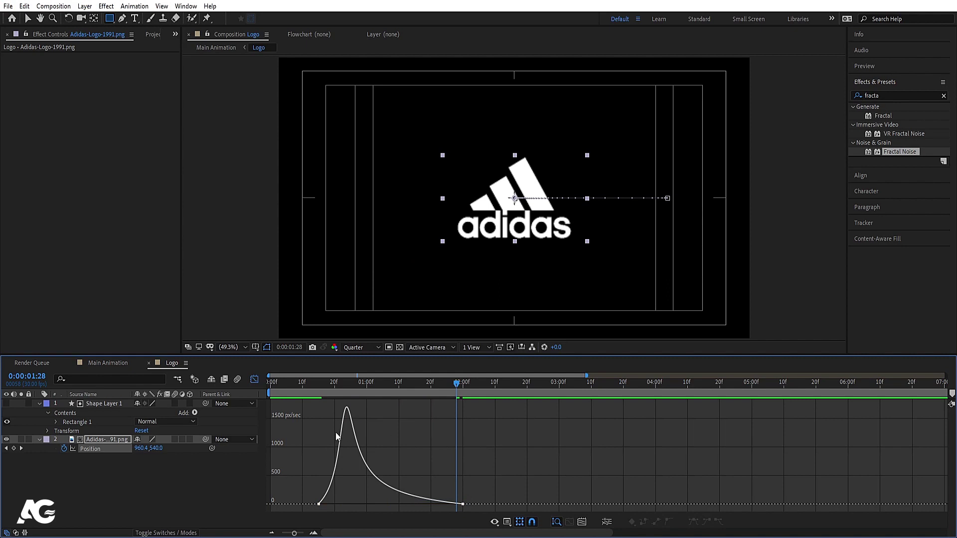
key(space)
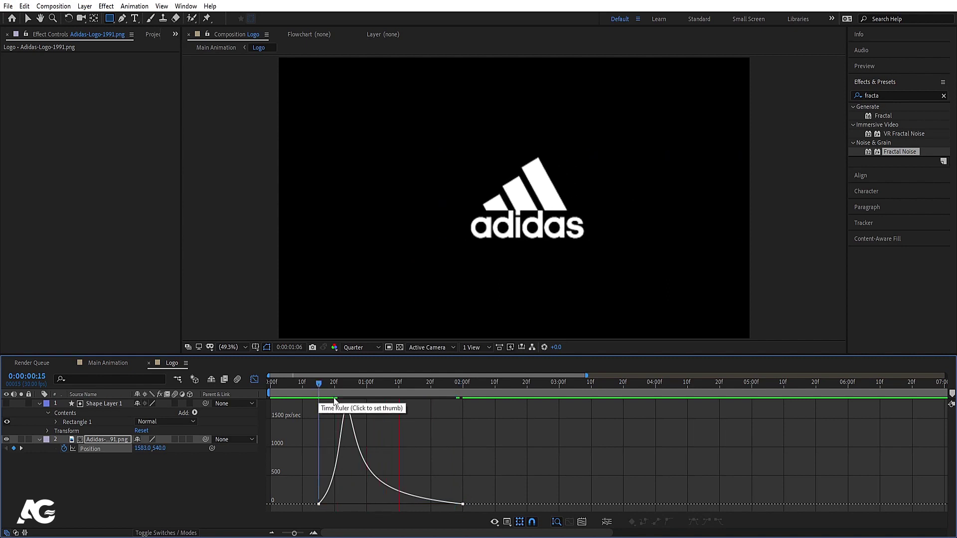
- Move the final Position keyframe (960,540) later, to about 2:27
click(254, 380)
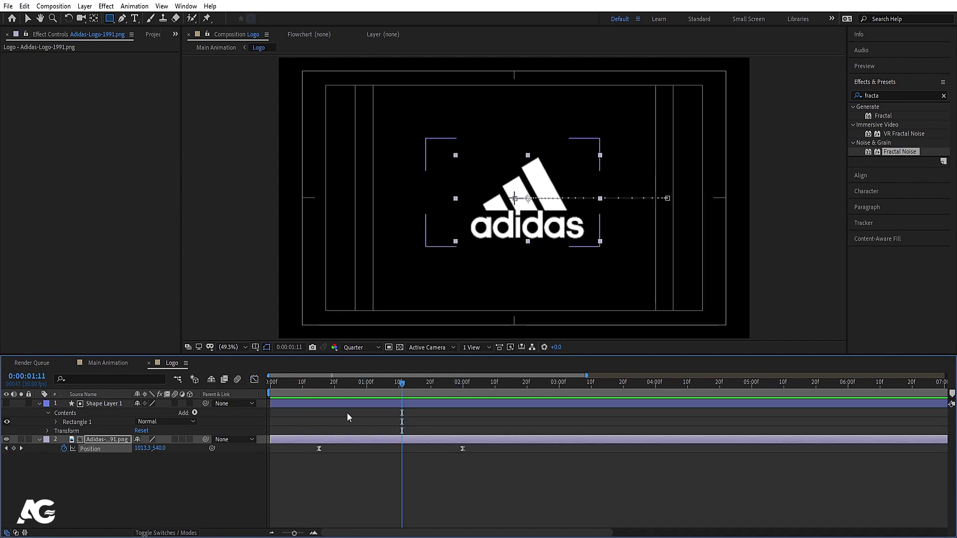
key(minus)
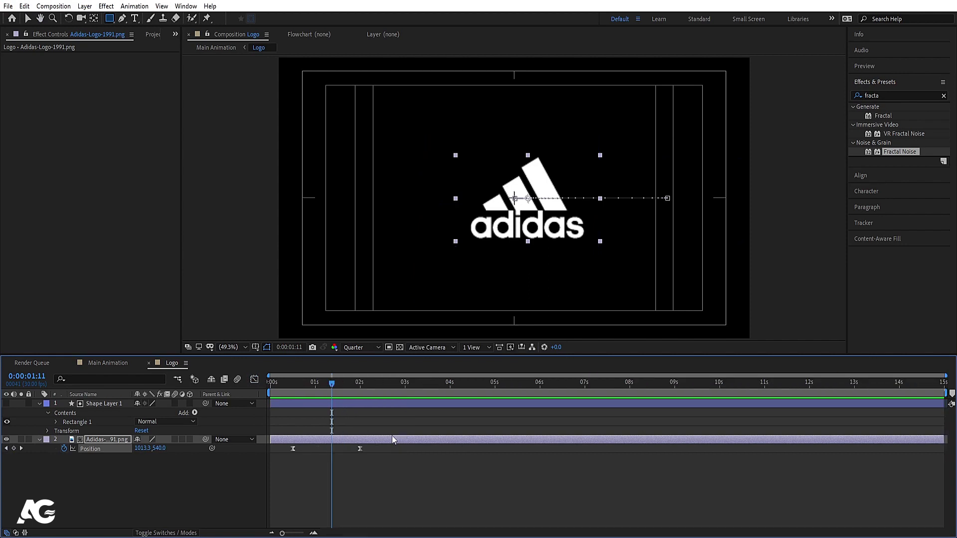
drag(361, 448, 398, 448)
drag(332, 384, 196, 388)
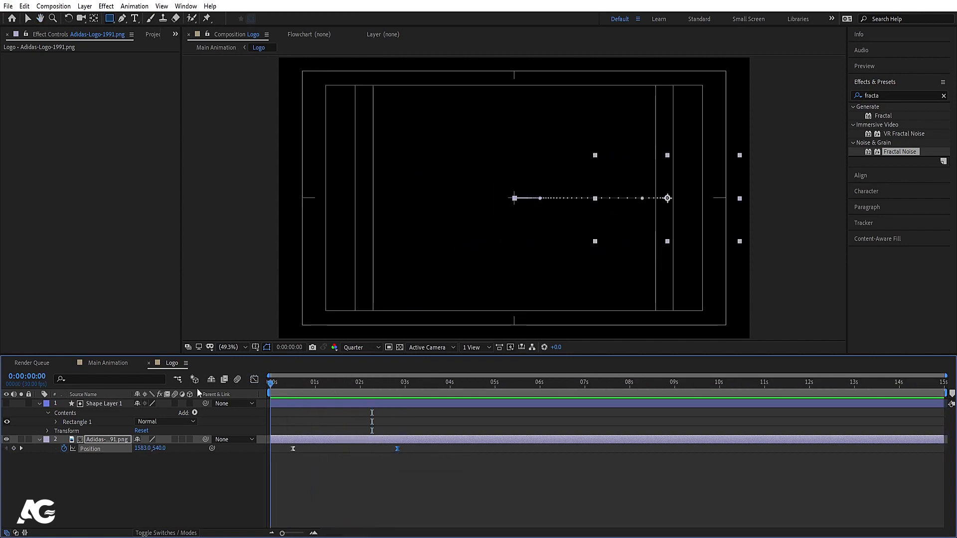
- Inspect the Displacement precomp's fractal noise keyframes at 4 seconds, then select Logo in Main Animation
click(97, 368)
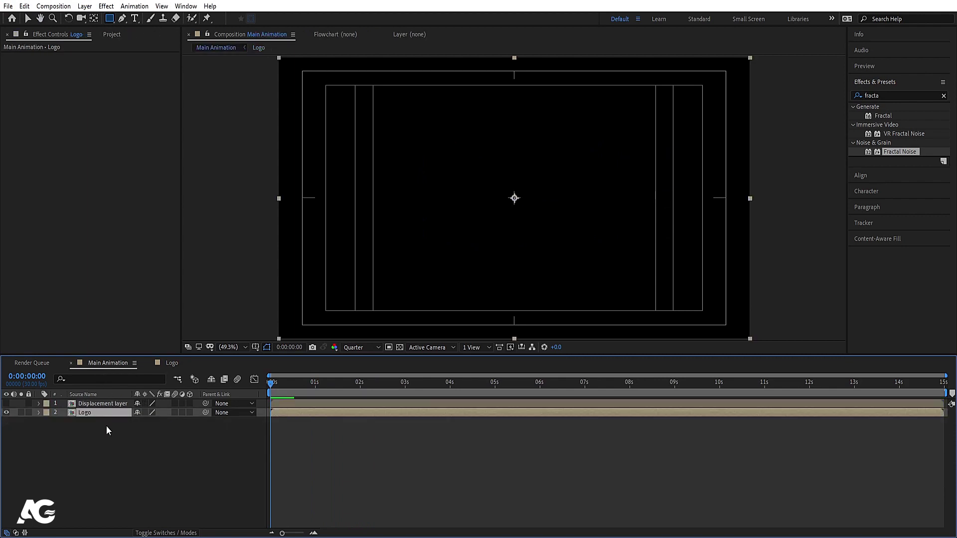
double_click(95, 404)
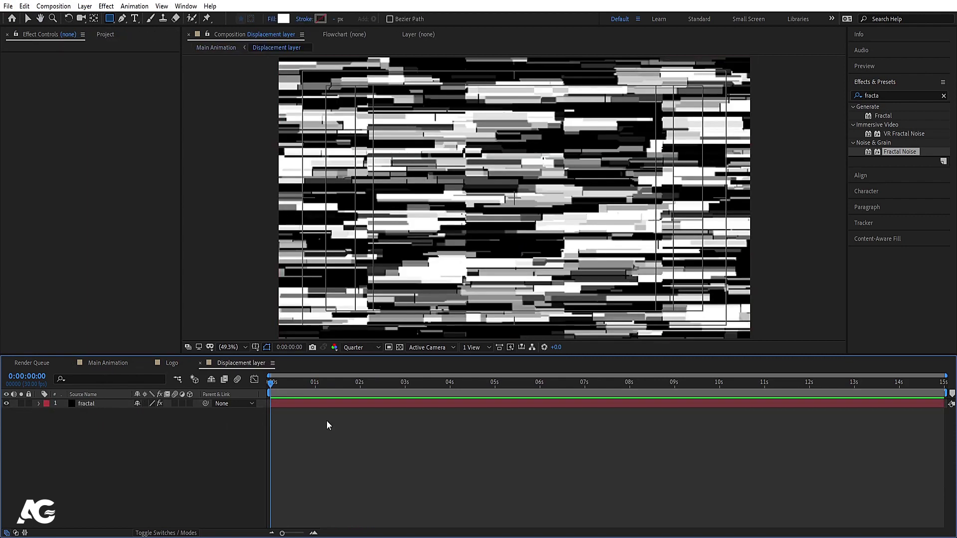
key(u)
drag(415, 421, 543, 432)
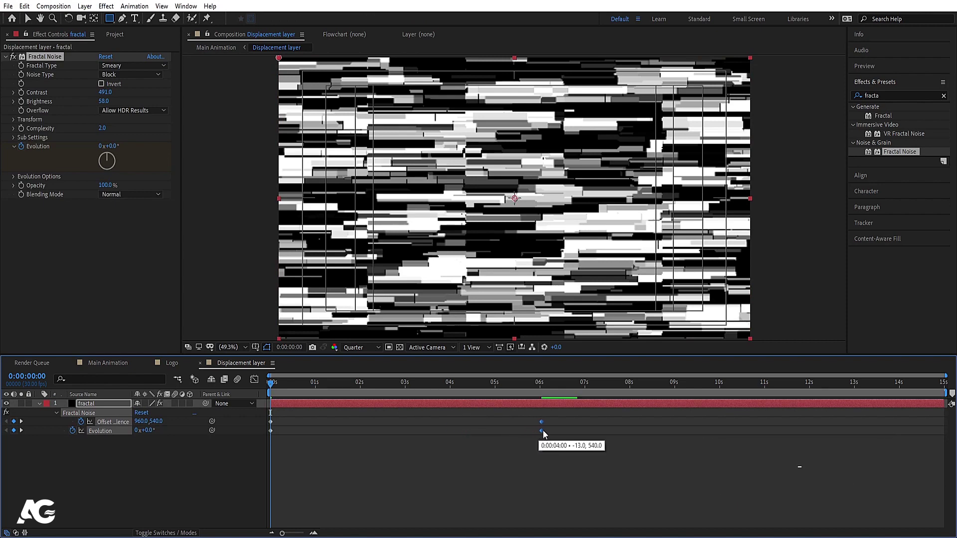
click(106, 363)
click(89, 413)
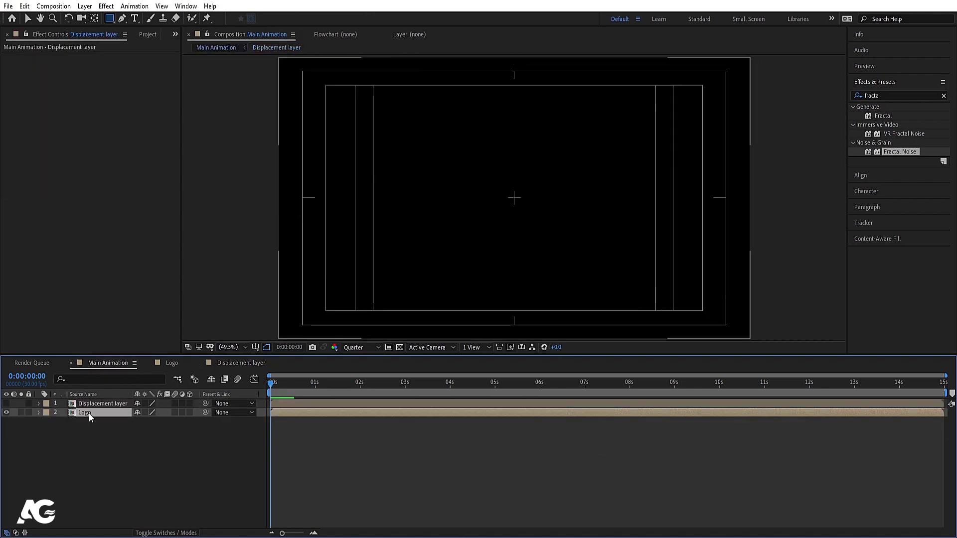
click(888, 95)
text(times)
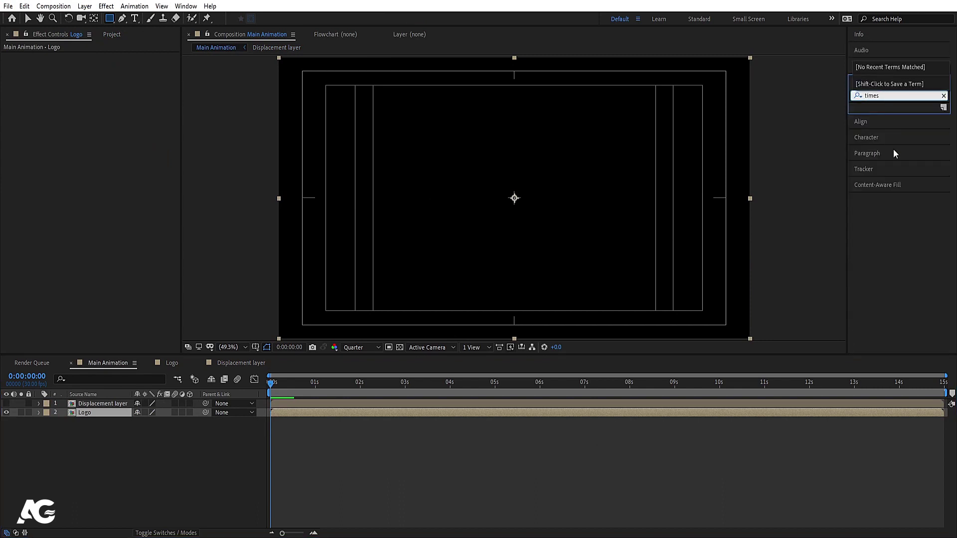
key(BackSpace)
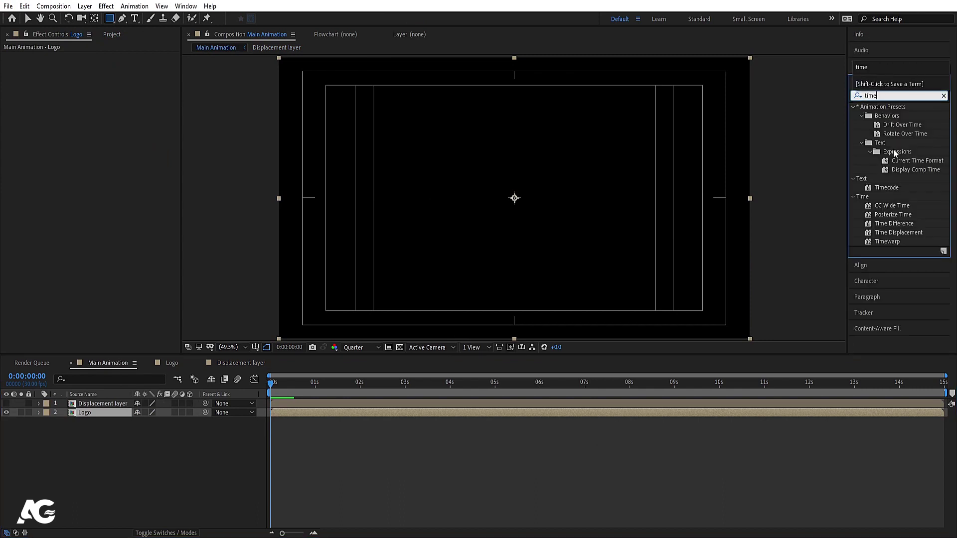
double_click(891, 233)
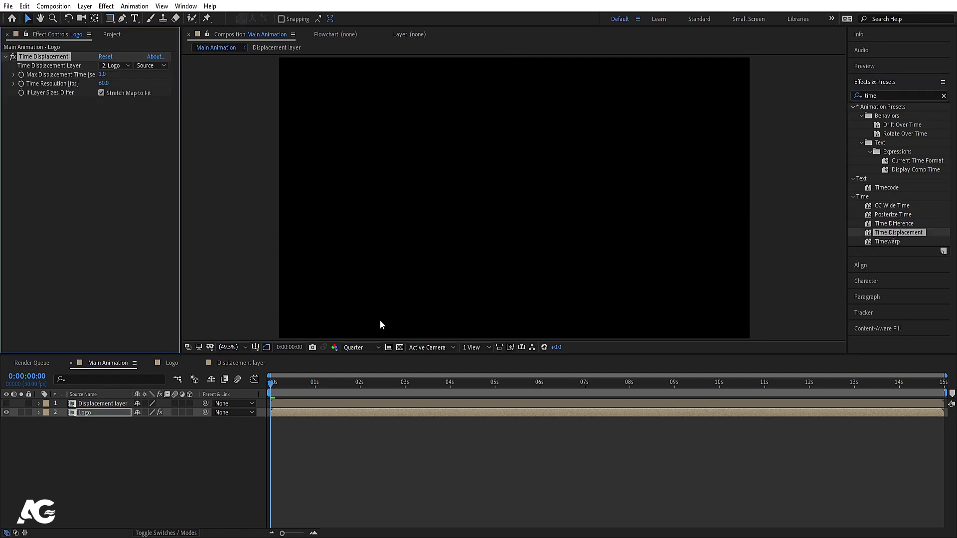
key(space)
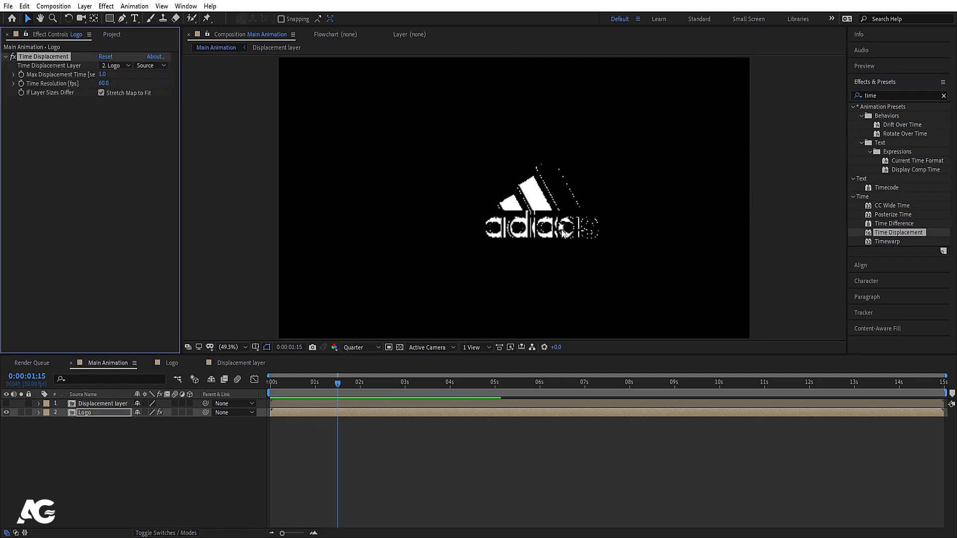
click(114, 66)
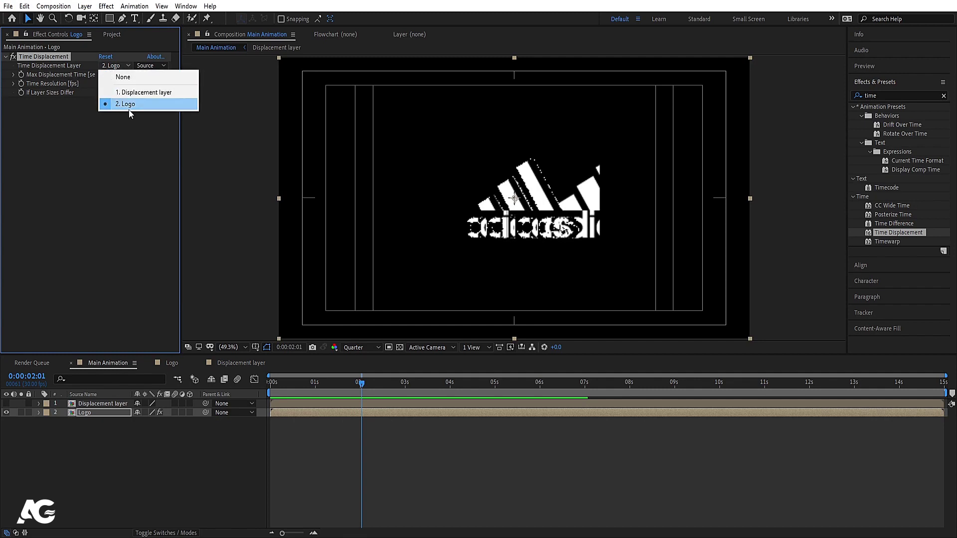
click(138, 93)
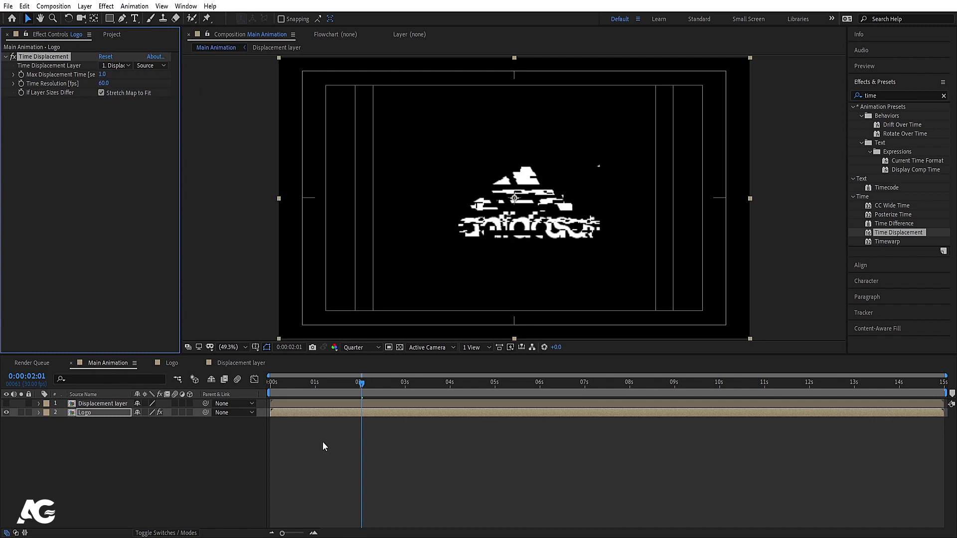
key(space)
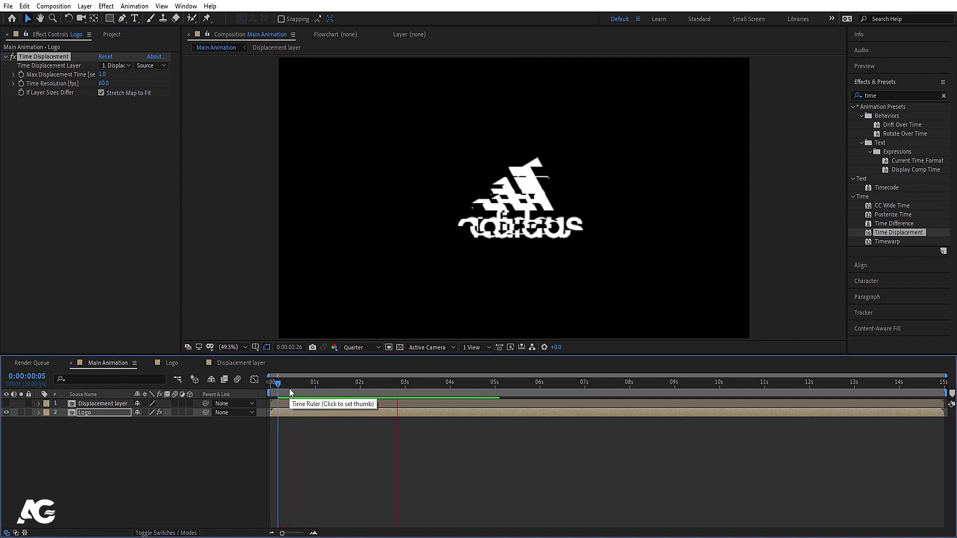
key(space)
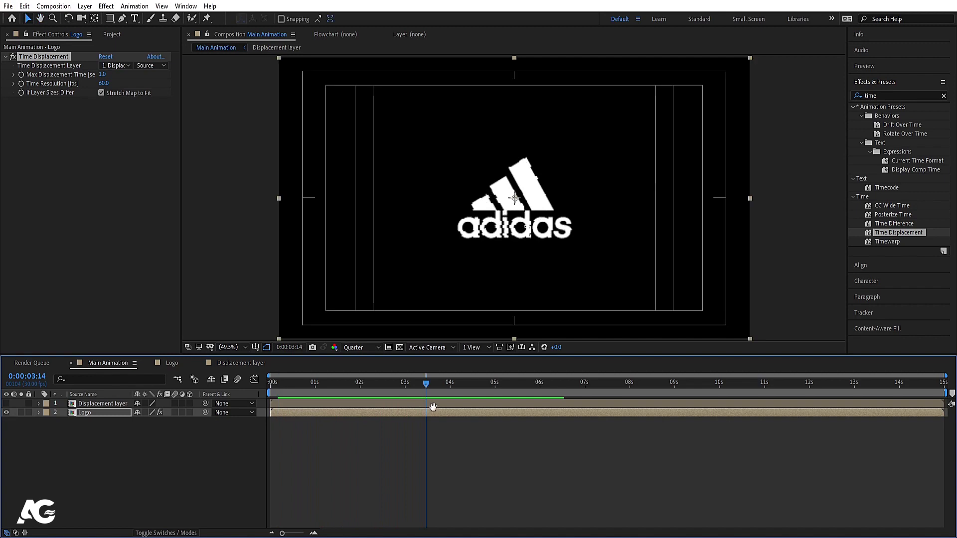
key(space)
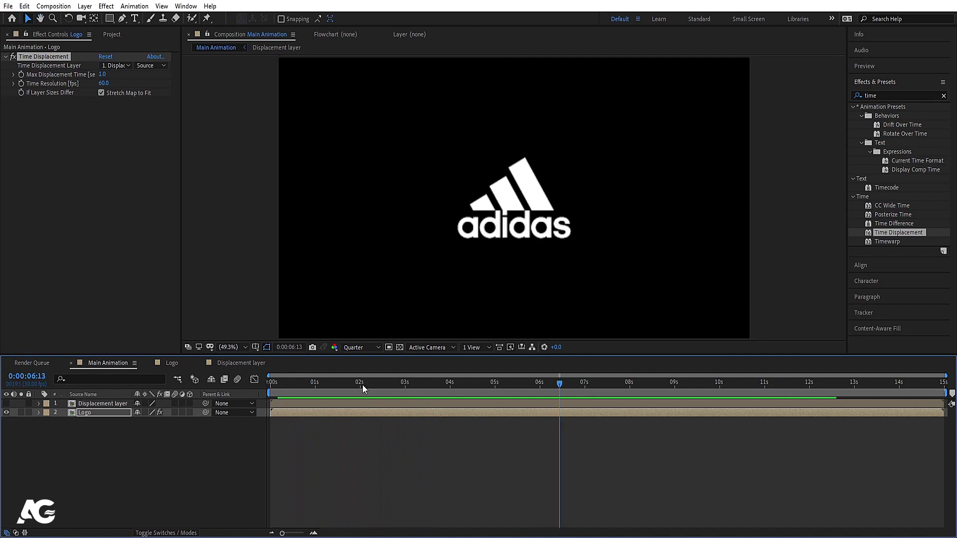
key(space)
key(space)
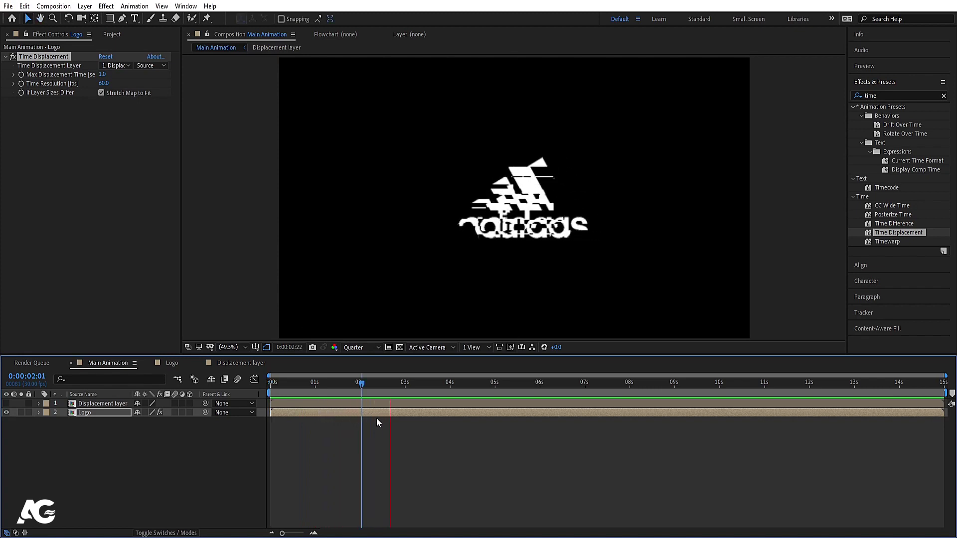
key(space)
key(space)
key(apostrophe)
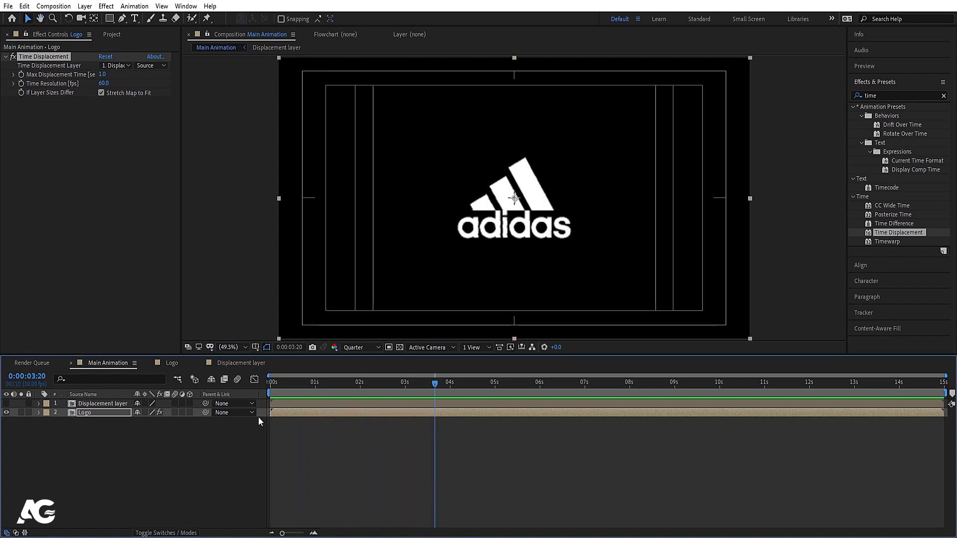
click(181, 463)
key(Home)
key(space)
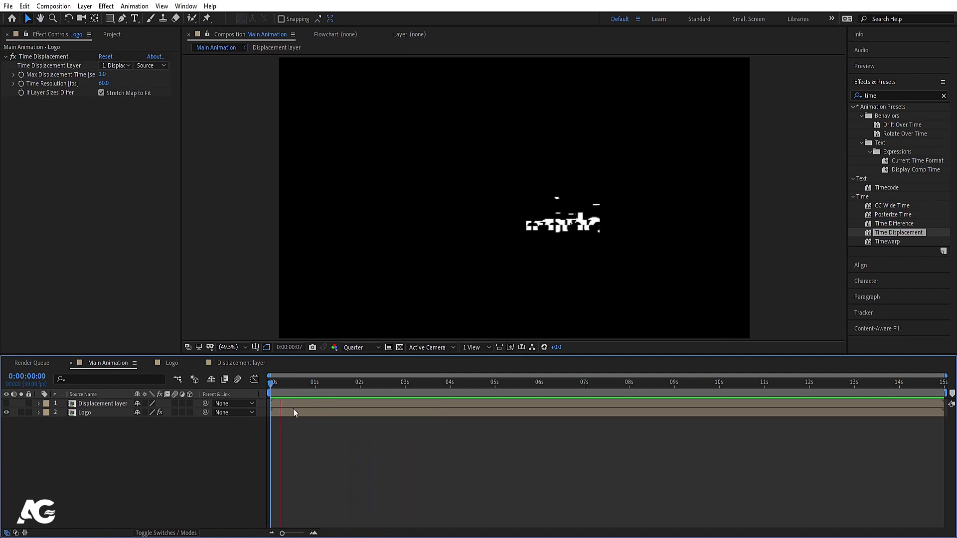
key(space)
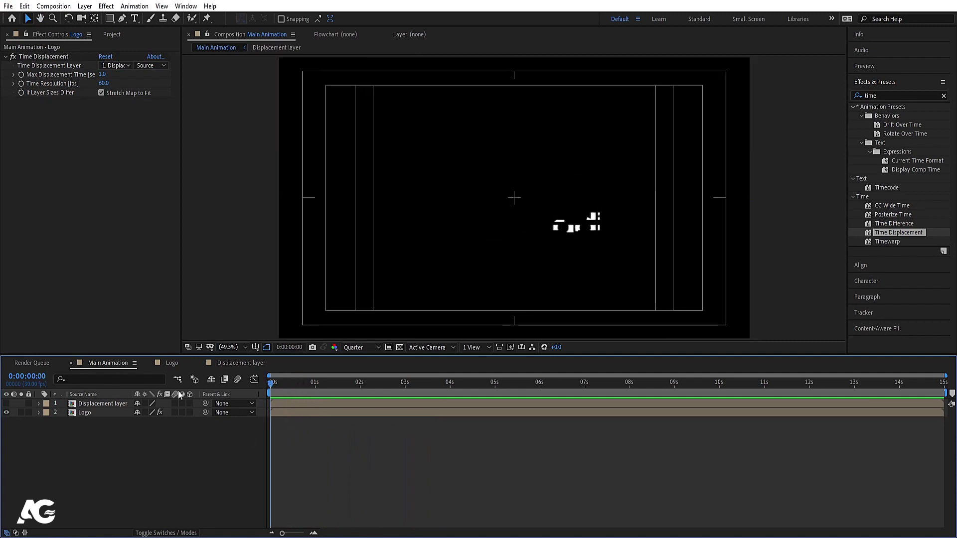
- Inside the Logo precomp, move the landing Position keyframe earlier to around 2:15
double_click(95, 416)
click(301, 459)
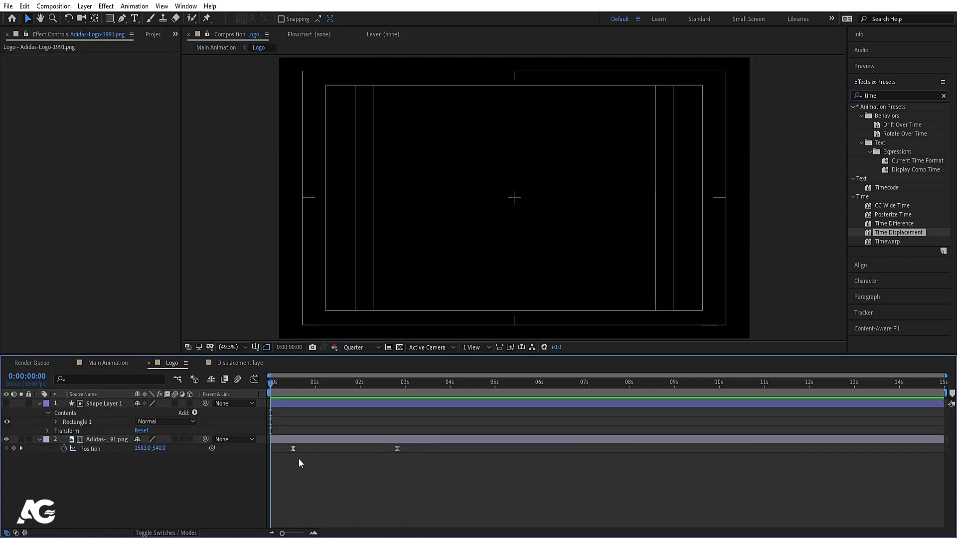
click(294, 449)
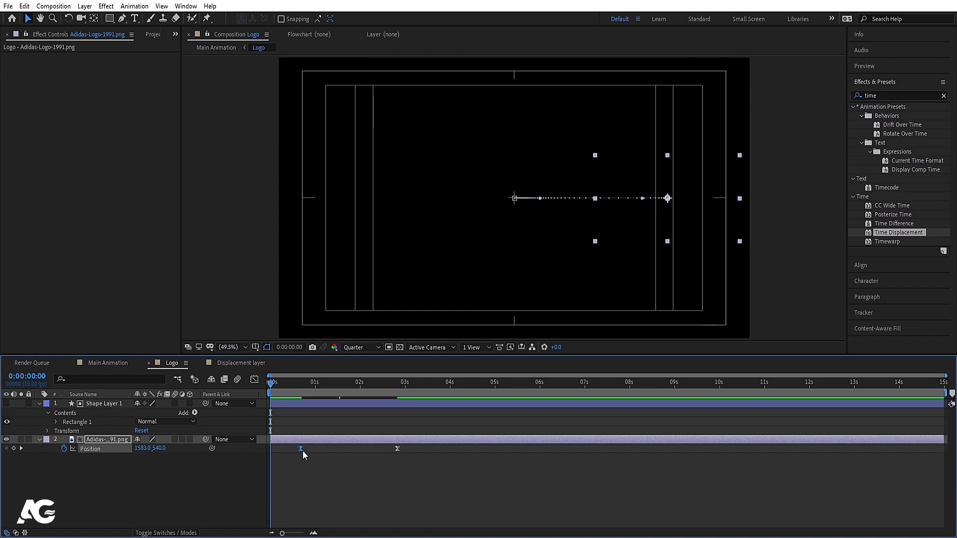
click(102, 363)
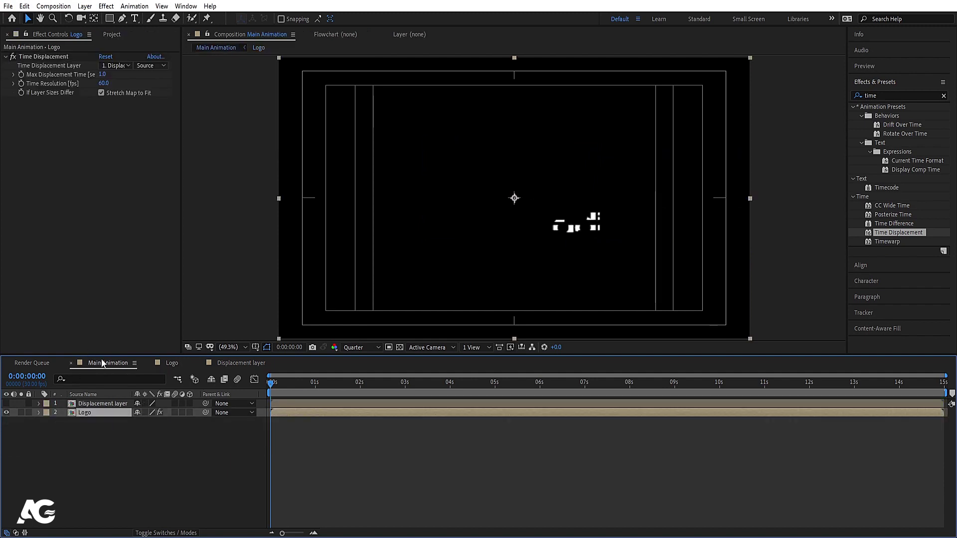
double_click(110, 411)
drag(306, 448, 309, 448)
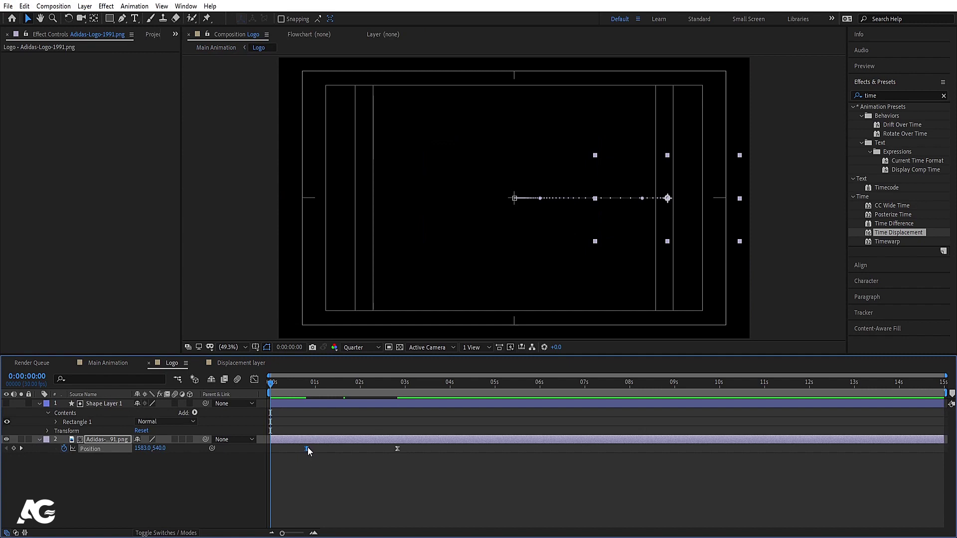
drag(396, 448, 373, 448)
- Preview the retimed logo in Main Animation and select both layers
click(117, 363)
key(space)
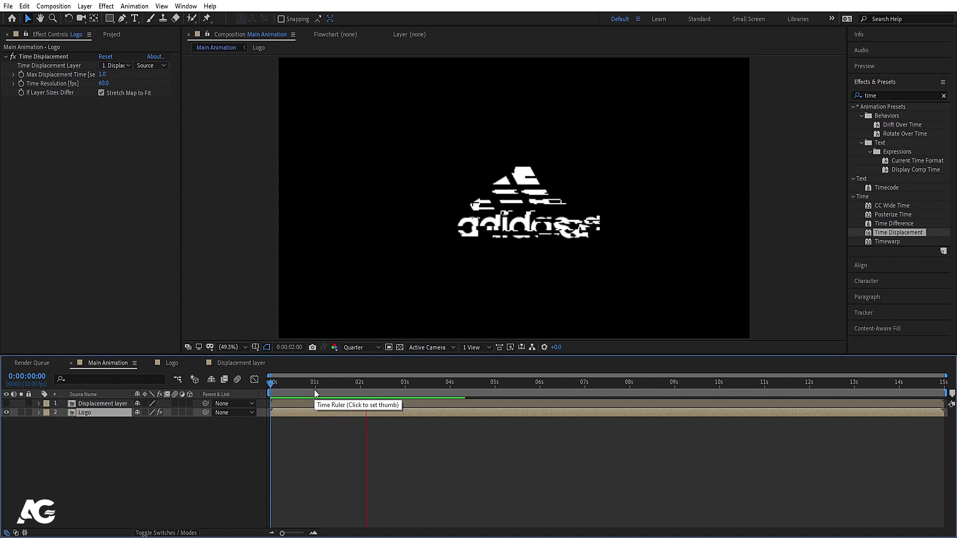
key(space)
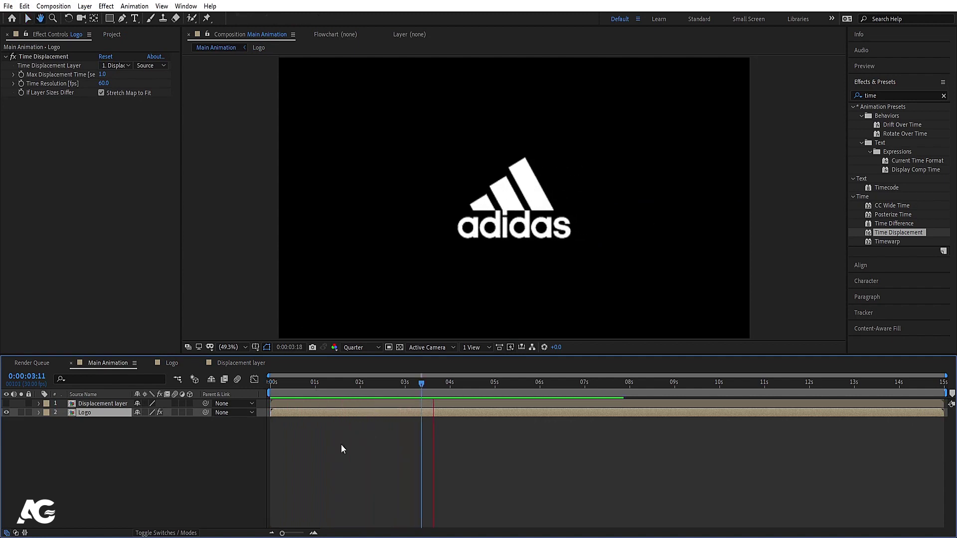
click(148, 453)
key(ctrl+a)
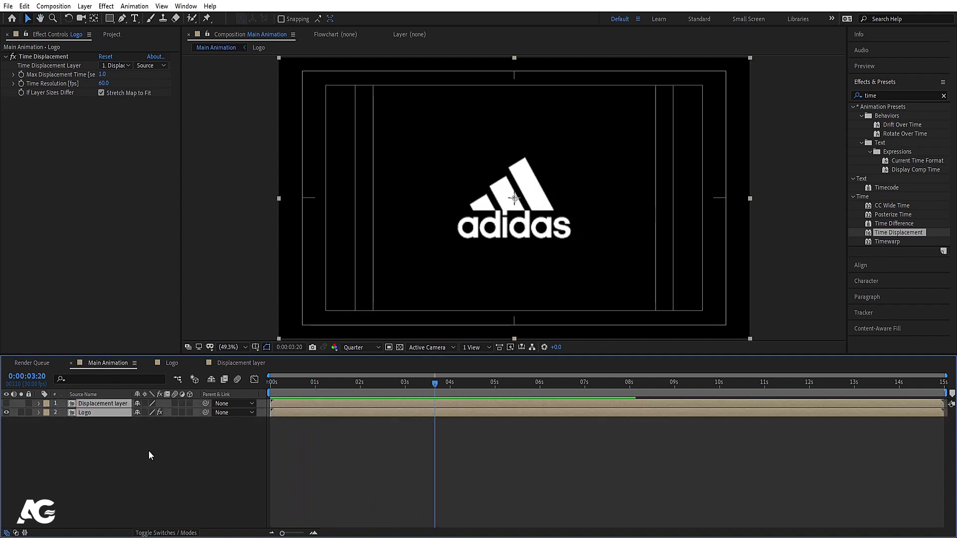
- Pre-compose the Displacement and Logo layers as 'Logo Animation' and duplicate the result
key(ctrl+shift+c)
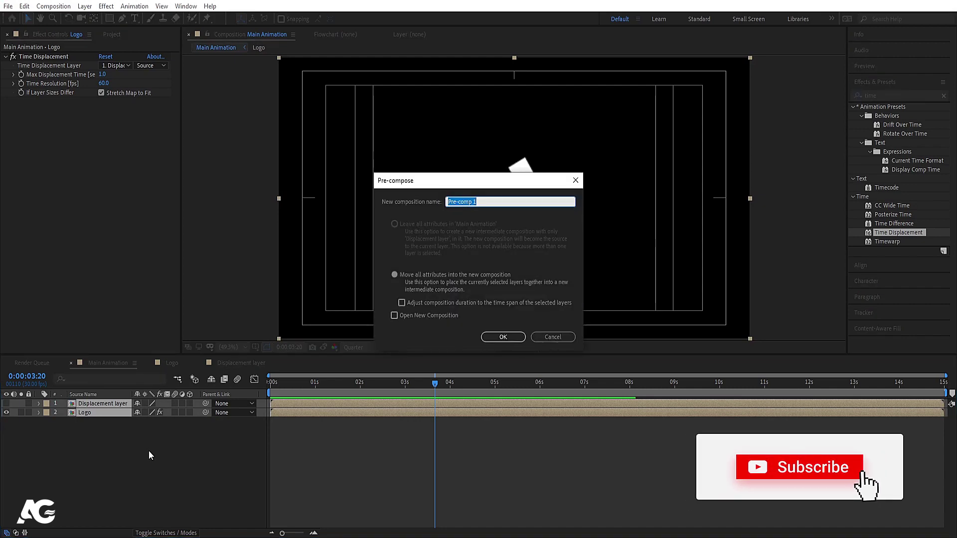
text(Lo)
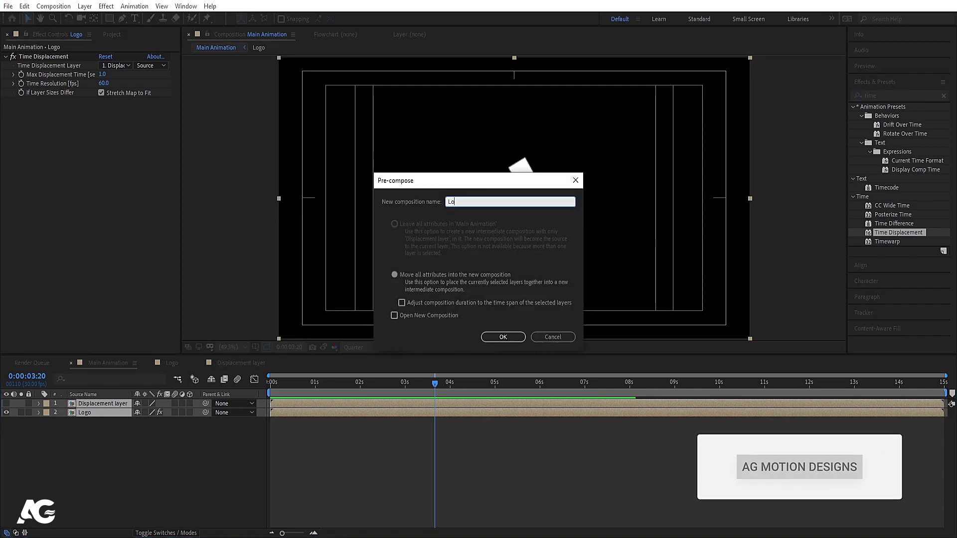
text(gogo Animation)
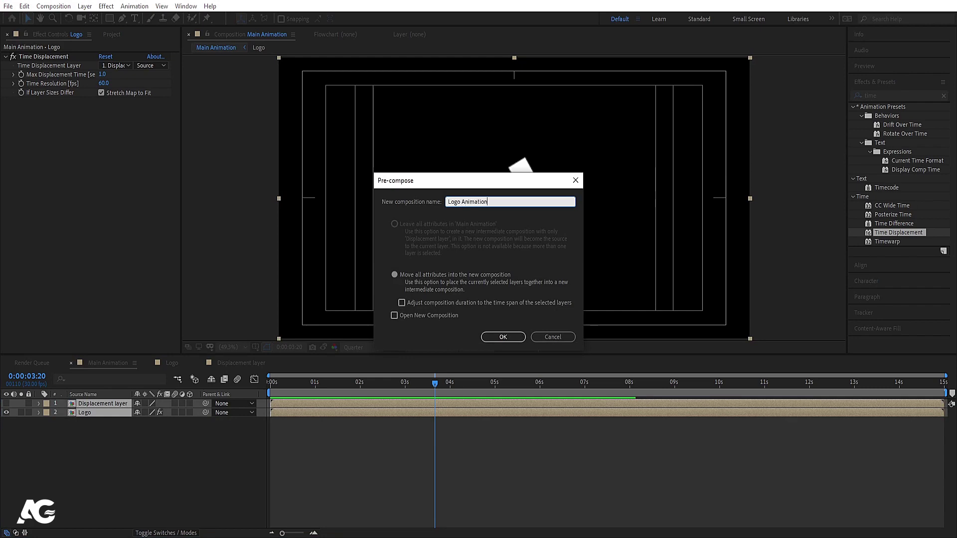
key(Return)
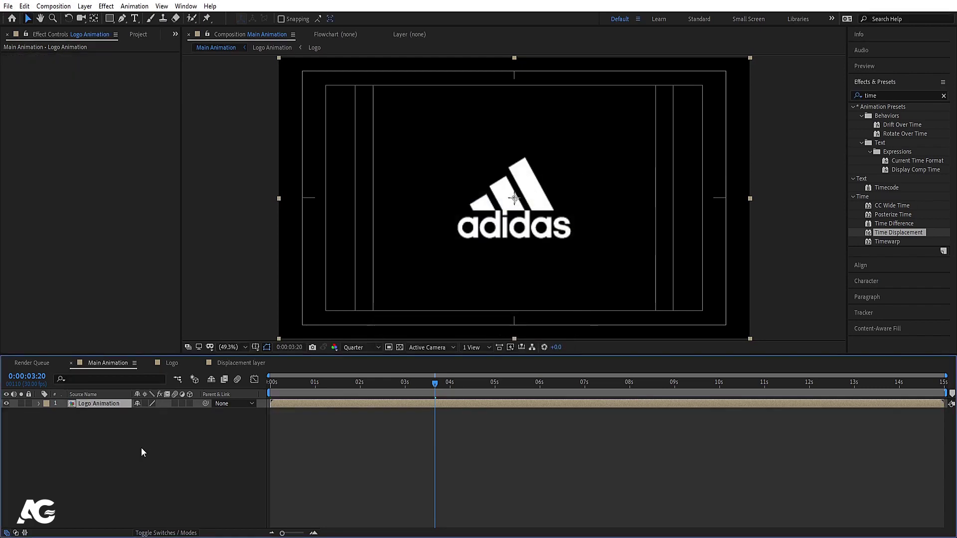
key(ctrl+d)
key(ctrl+d)
key(ctrl+d)
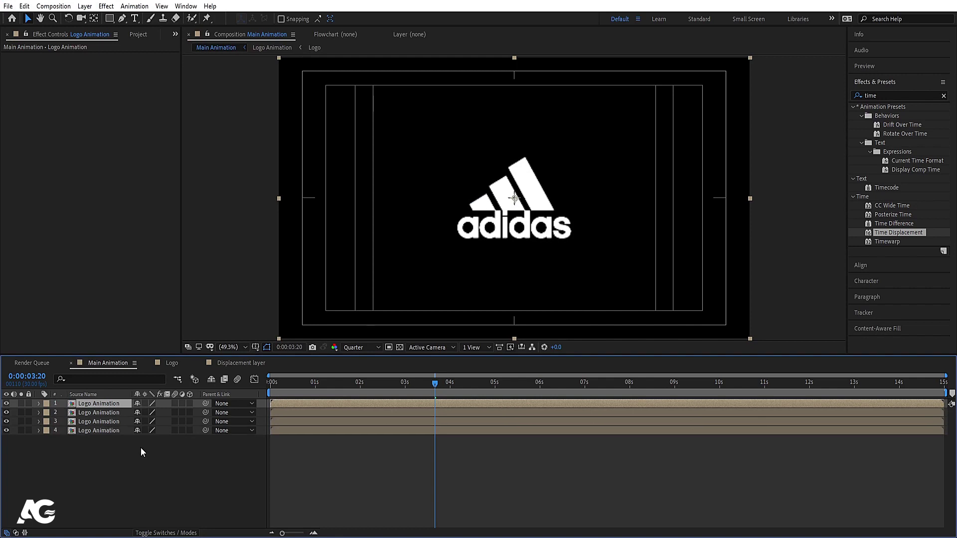
key(ctrl+d)
- Select the bottom Logo Animation layer and search the effects list for 'fill'
click(88, 441)
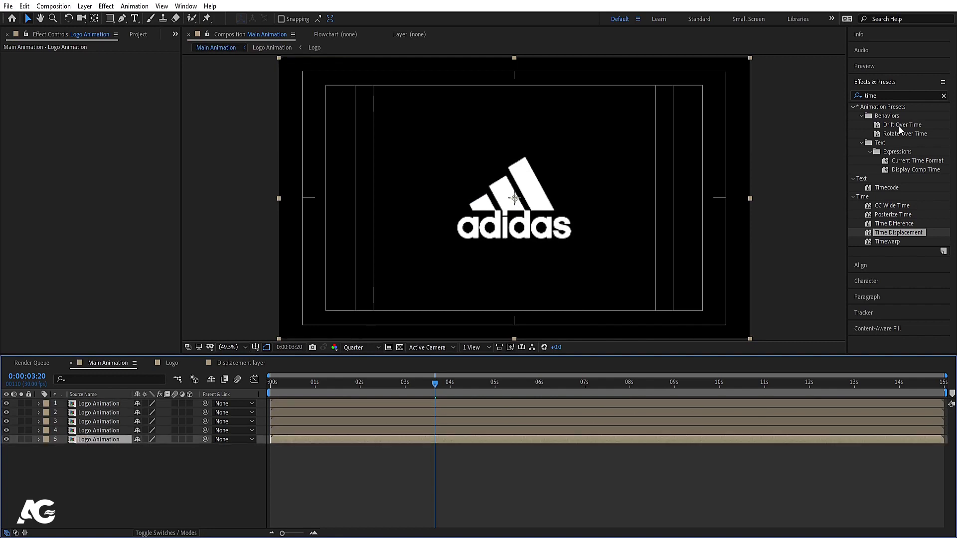
click(881, 95)
text(f)
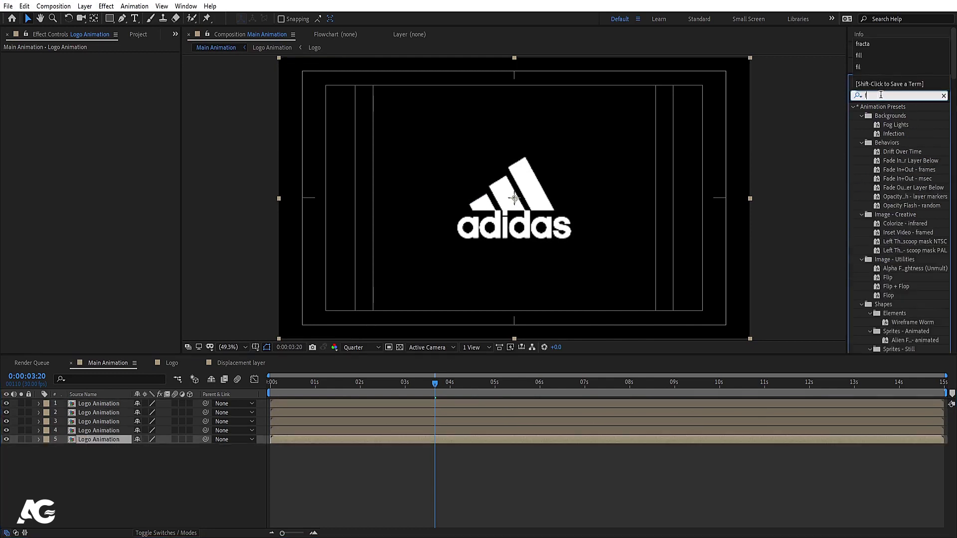
text(ill)
- Apply Fill to layer 5, and a green 00FF78 Fill to layer 4
double_click(888, 161)
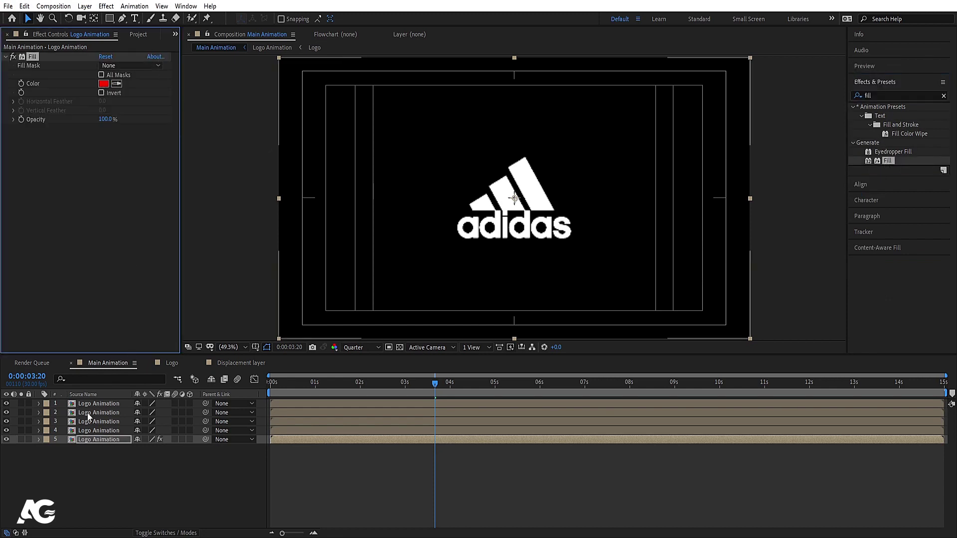
click(88, 432)
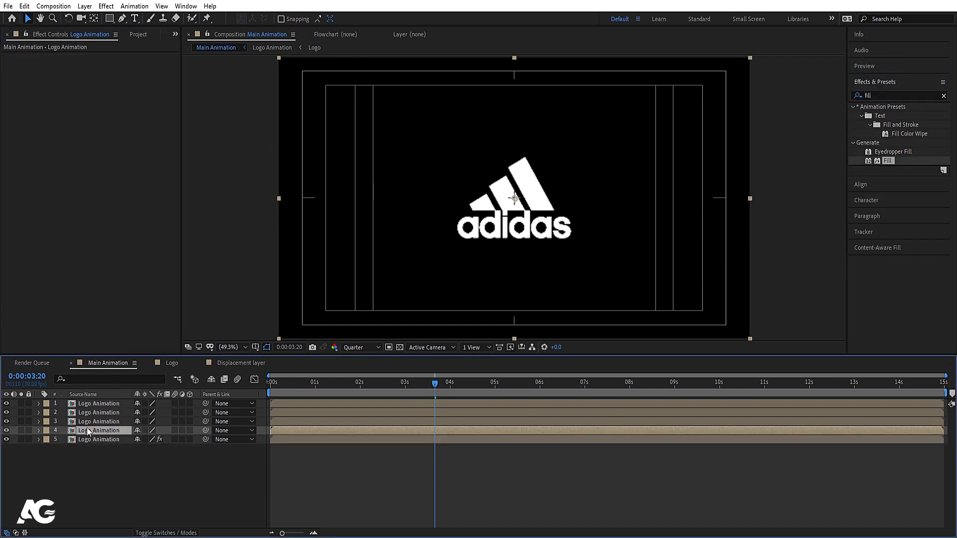
double_click(886, 164)
click(104, 84)
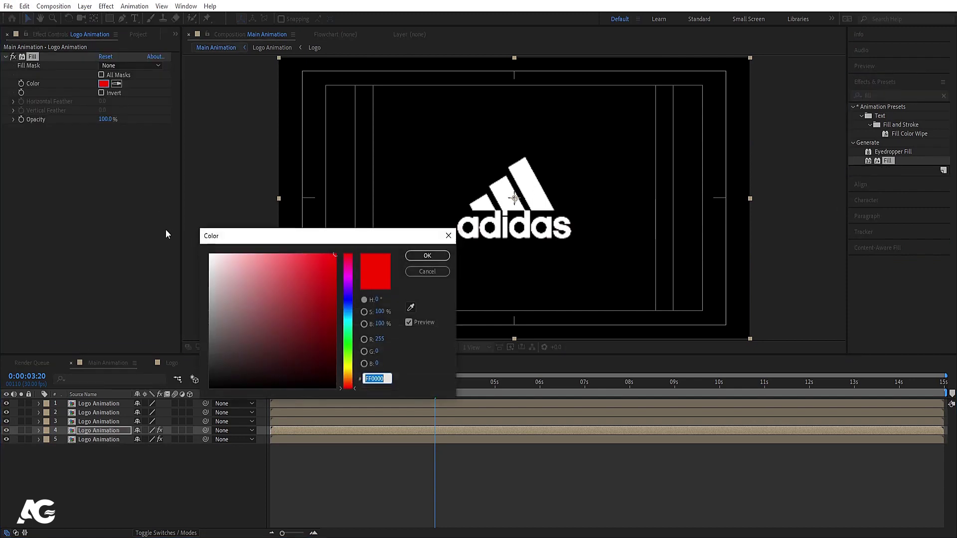
click(348, 333)
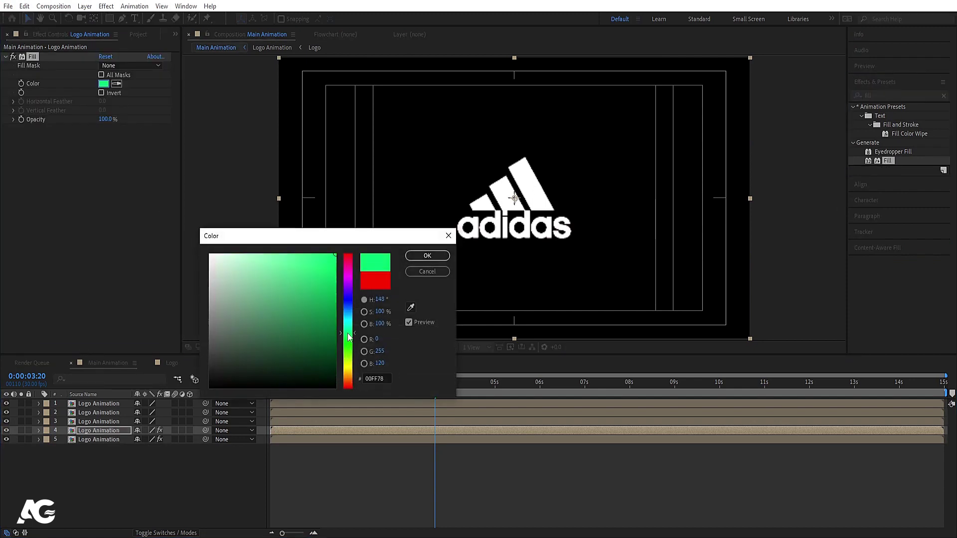
click(413, 257)
- Apply a blue 0060FF Fill to layer 3, then select layer 2
key(ctrl+Up)
click(889, 162)
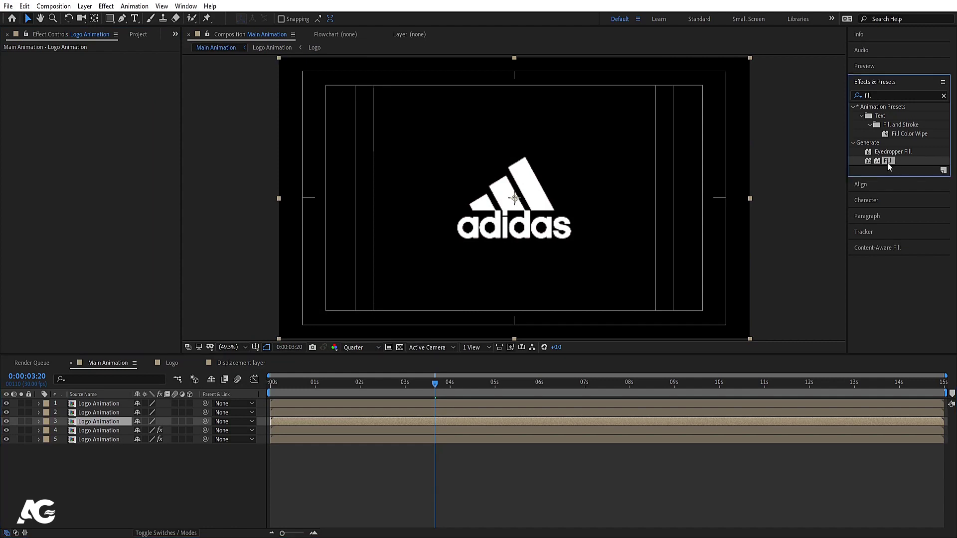
drag(889, 164, 100, 150)
click(104, 84)
mouse_move(348, 322)
mouse_down()
mouse_move(348, 305)
mouse_move(351, 317)
mouse_up()
click(427, 256)
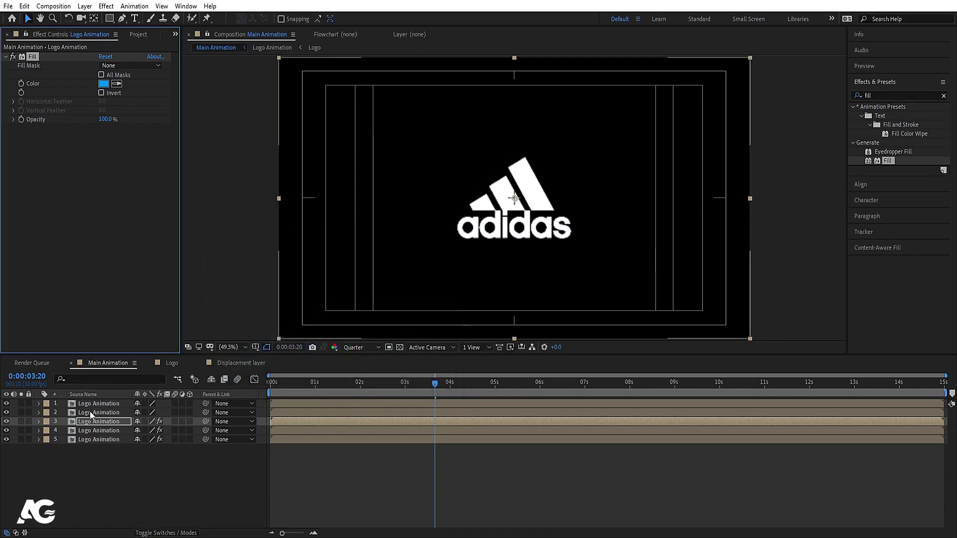
key(ctrl+Up)
click(866, 93)
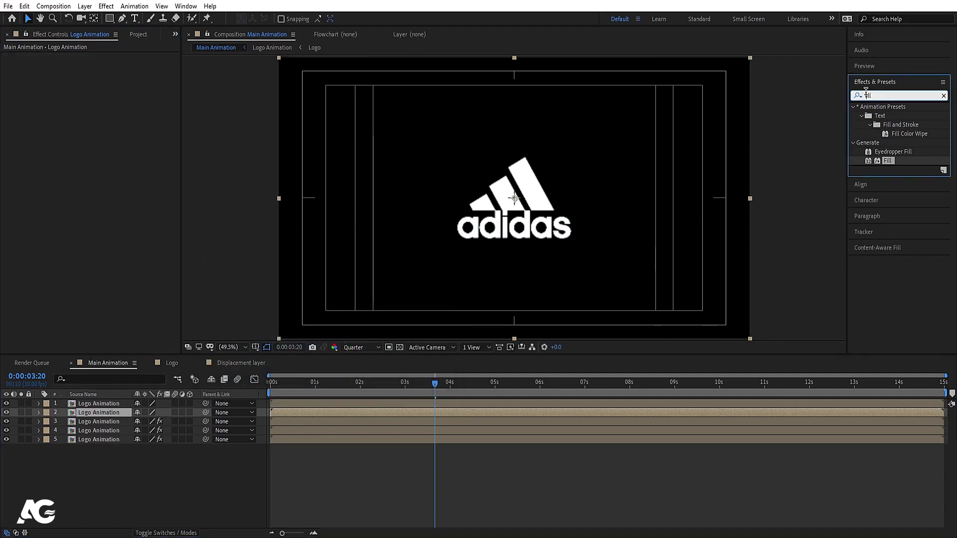
- Apply Find Edges with Invert on to layer 2, checking it soloed, then preview
text(find)
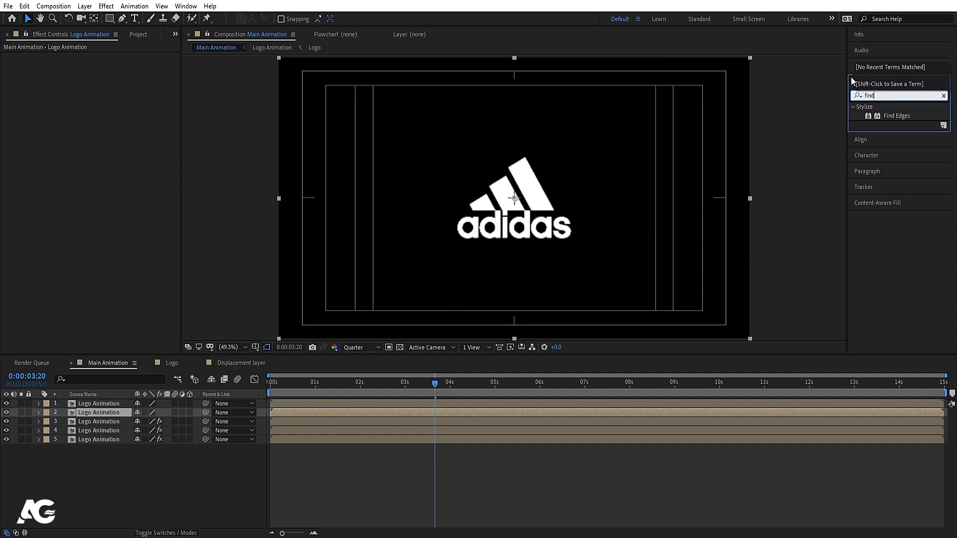
double_click(896, 118)
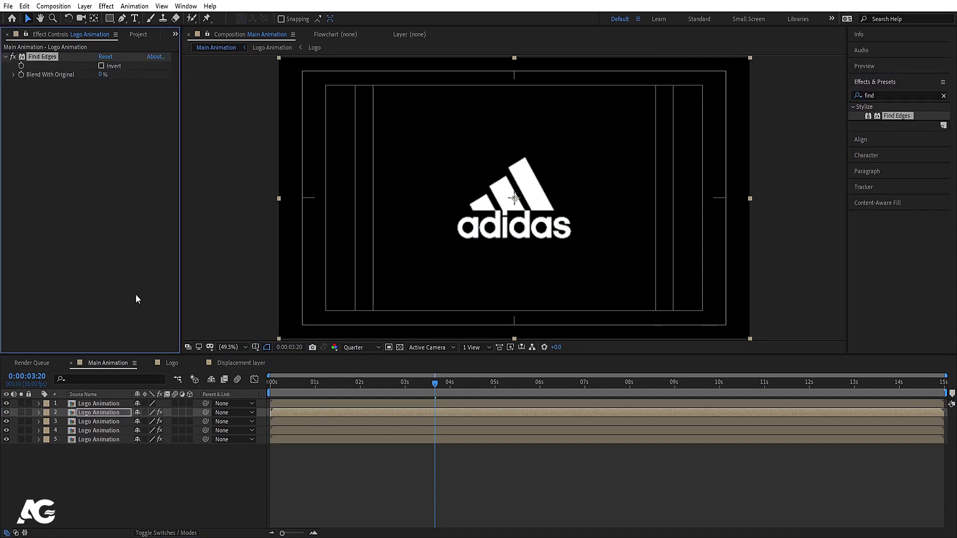
click(21, 413)
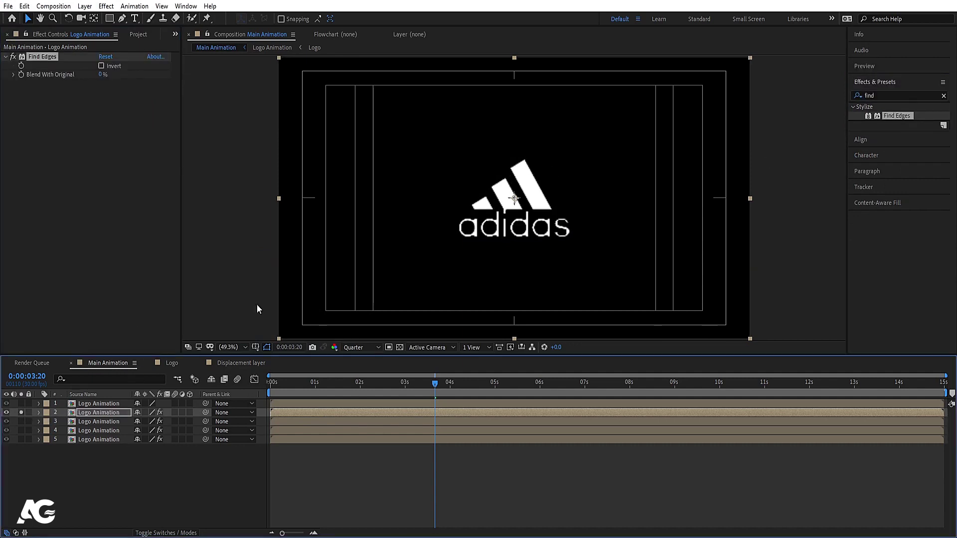
click(101, 66)
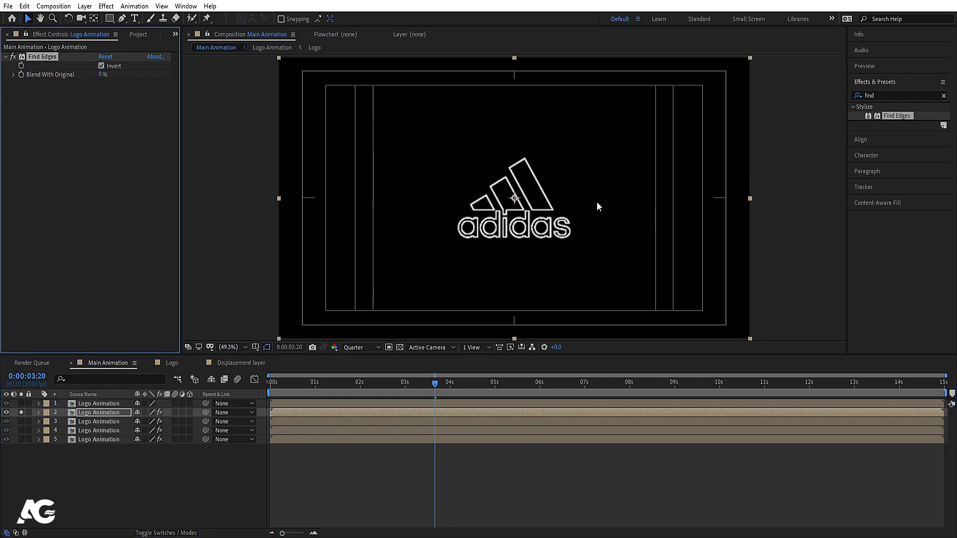
click(21, 412)
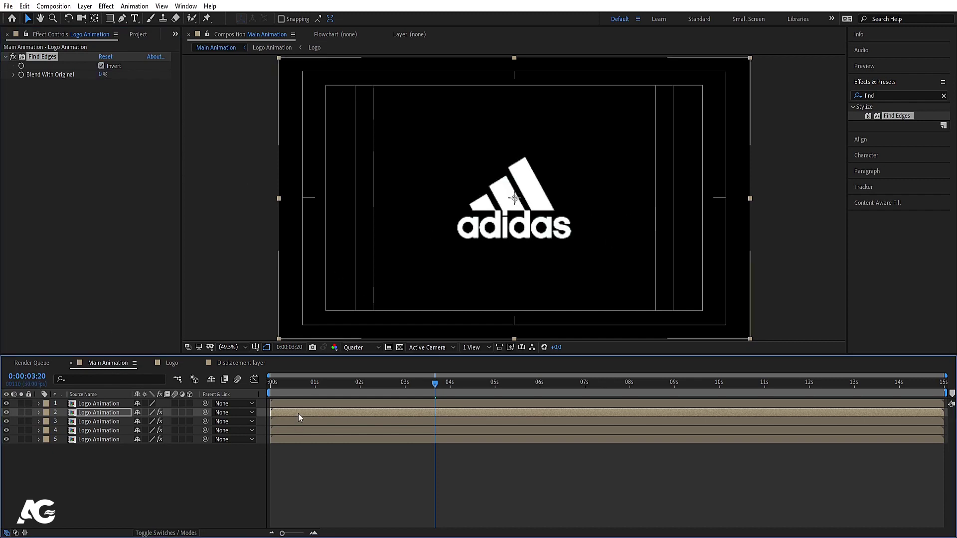
key(Home)
key(space)
key(space)
key(equal)
key(equal)
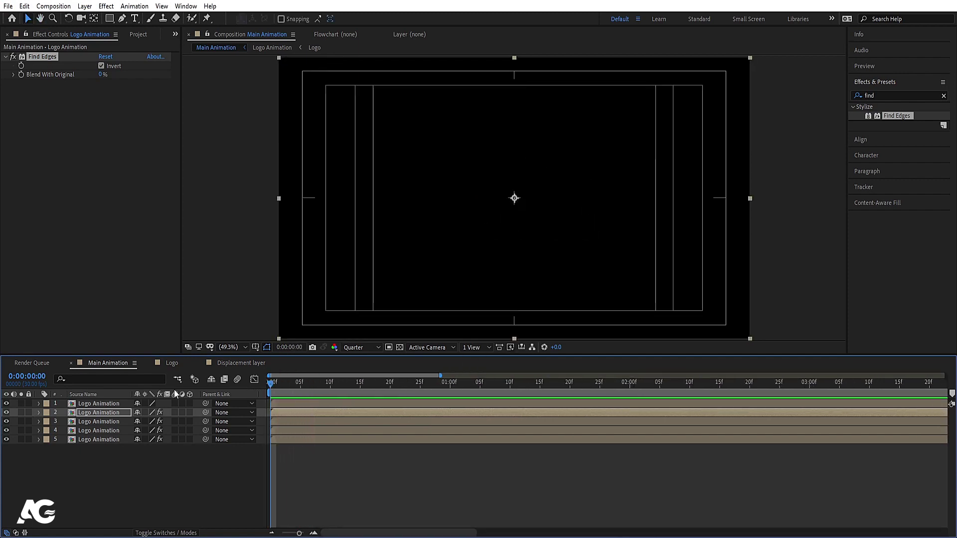
- Trim layers 4, 3, 2 and 1 to start at frames 5, 10, 15 and 20
click(327, 469)
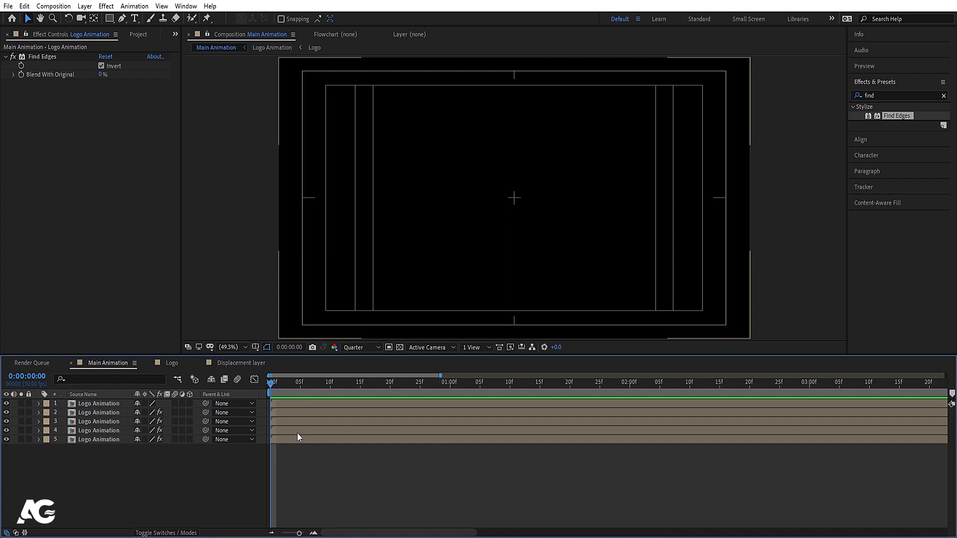
click(299, 383)
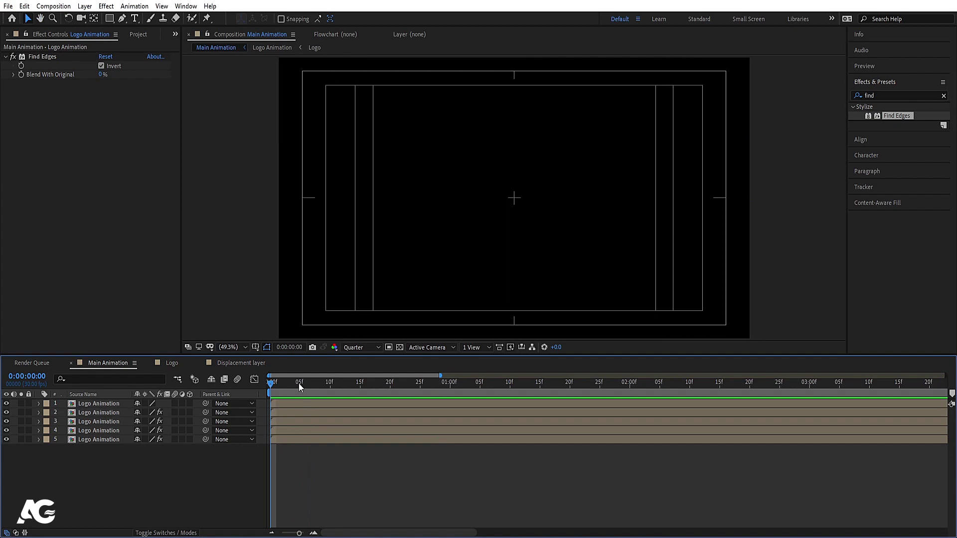
click(292, 432)
key(alt+bracketleft)
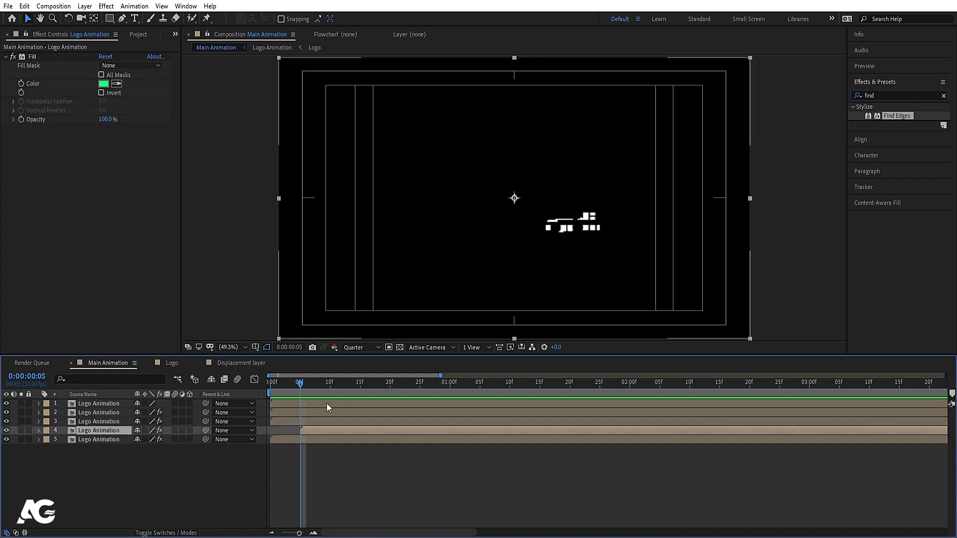
click(331, 389)
click(330, 422)
key(alt+bracketleft)
click(360, 390)
click(355, 410)
key(alt+bracketleft)
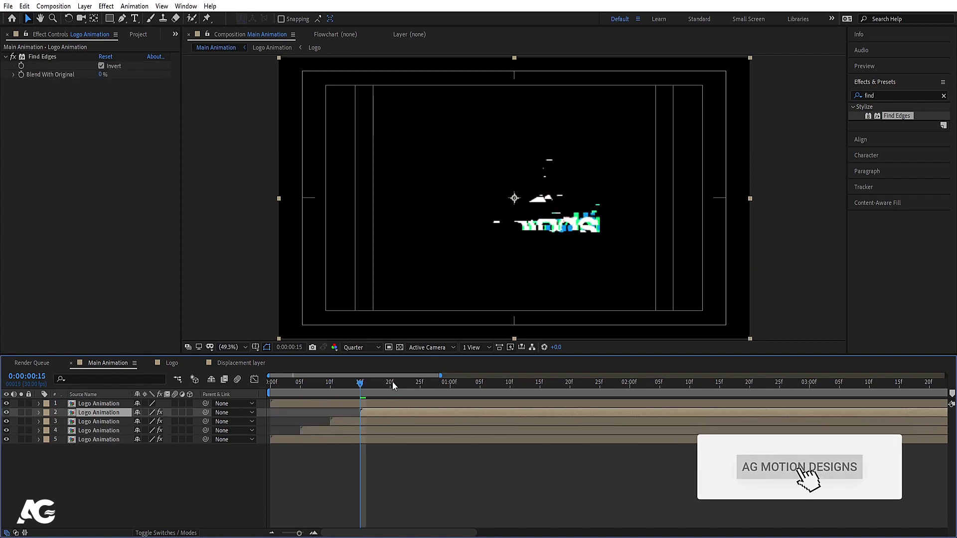
click(392, 382)
click(391, 405)
key(alt+bracketleft)
- Preview the staggered glitch animation with the timeline zoomed out to seconds
key(space)
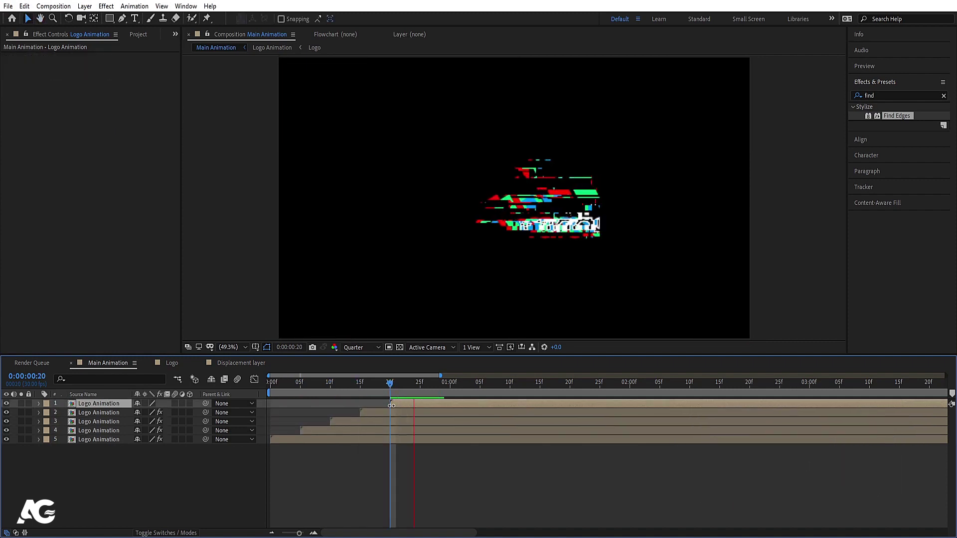
key(space)
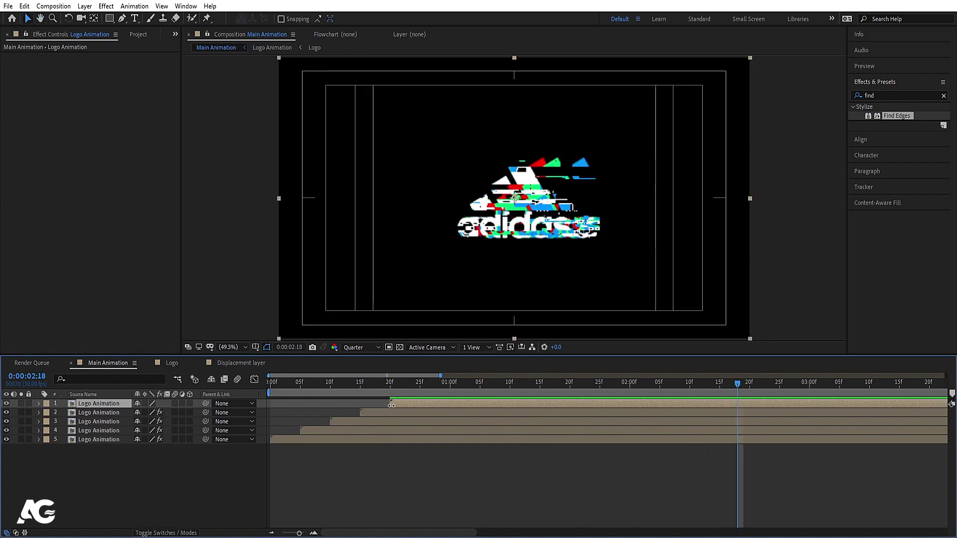
key(minus)
key(space)
key(space)
- Set the blending mode of layers 3–5 to Screen
click(92, 423)
shift+click(82, 441)
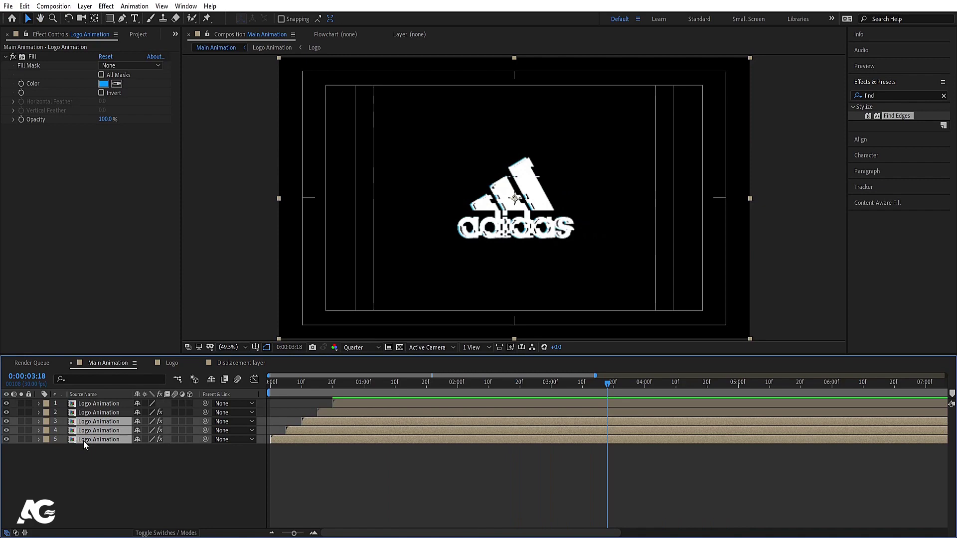
key(F4)
click(150, 421)
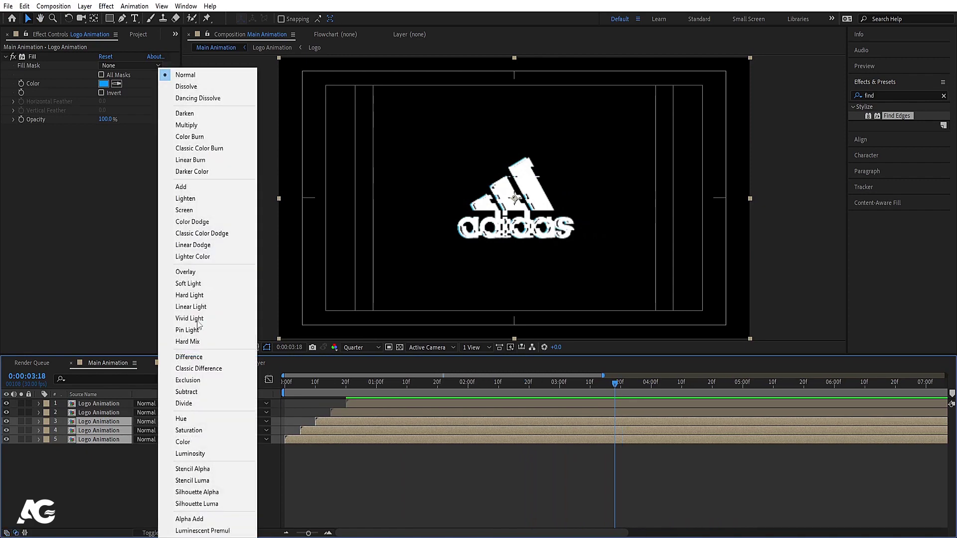
click(208, 214)
drag(319, 392, 270, 384)
- Add a black solid and send it beneath all the Logo Animation layers
key(space)
key(apostrophe)
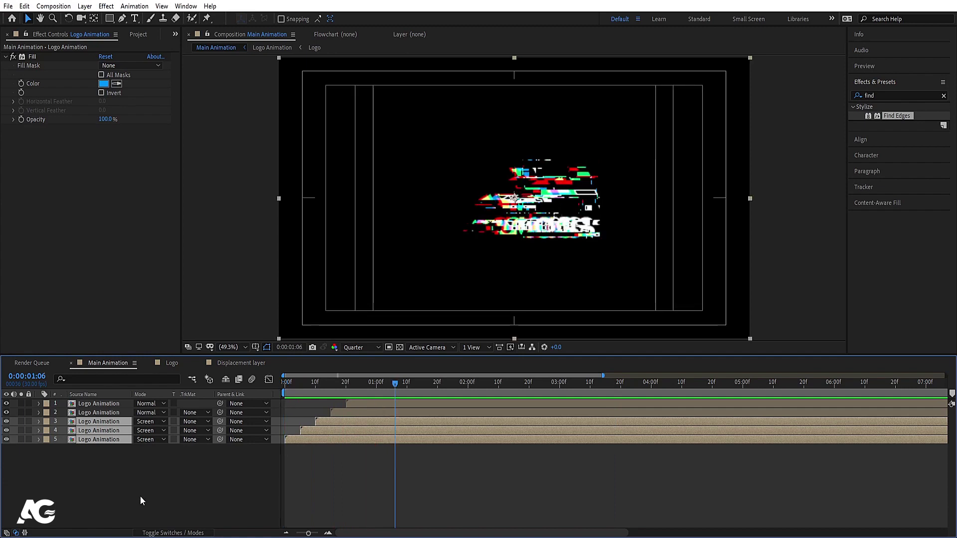
click(140, 495)
key(ctrl+y)
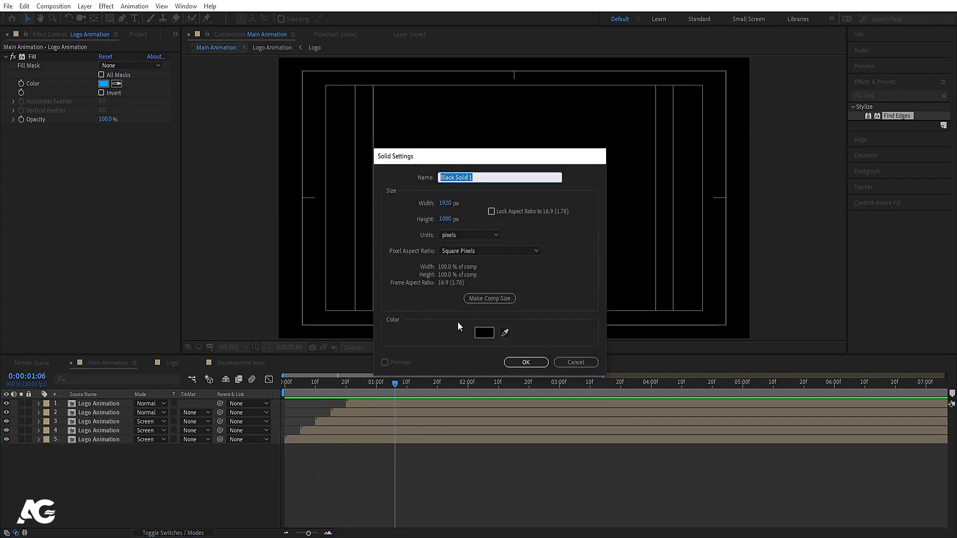
key(Return)
key(ctrl+shift+bracketleft)
- Set preview resolution to Half and preview the glitch intro from the start
click(361, 351)
click(360, 368)
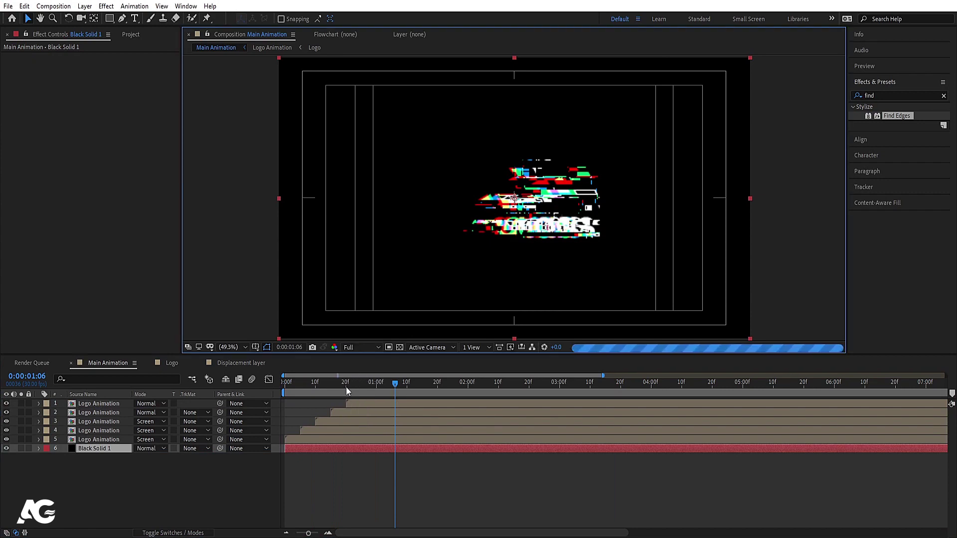
click(393, 492)
key(apostrophe)
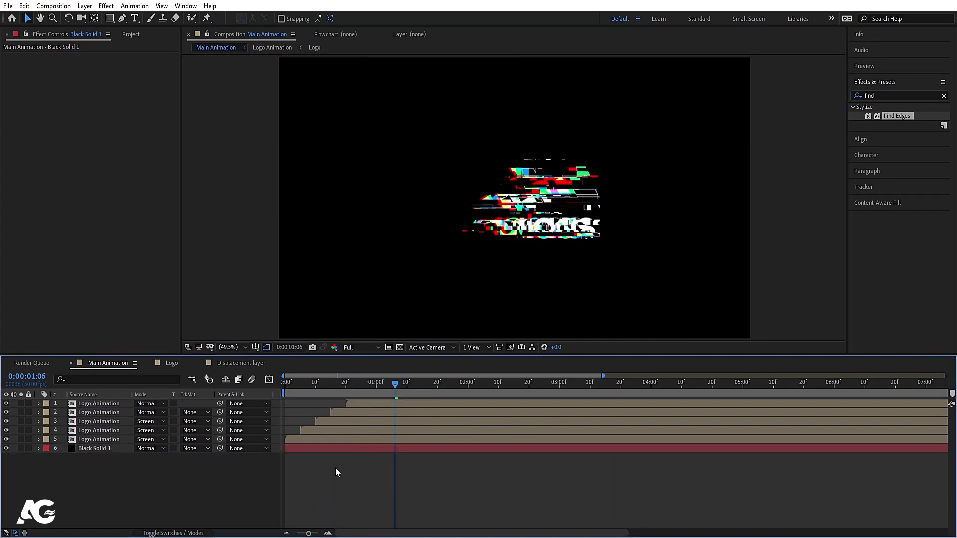
key(apostrophe)
key(Home)
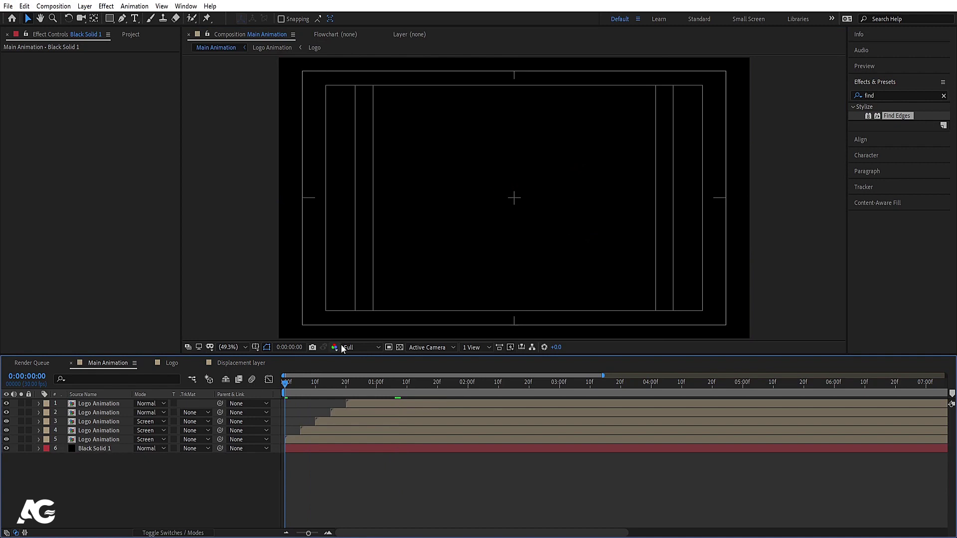
click(354, 348)
click(357, 384)
key(space)
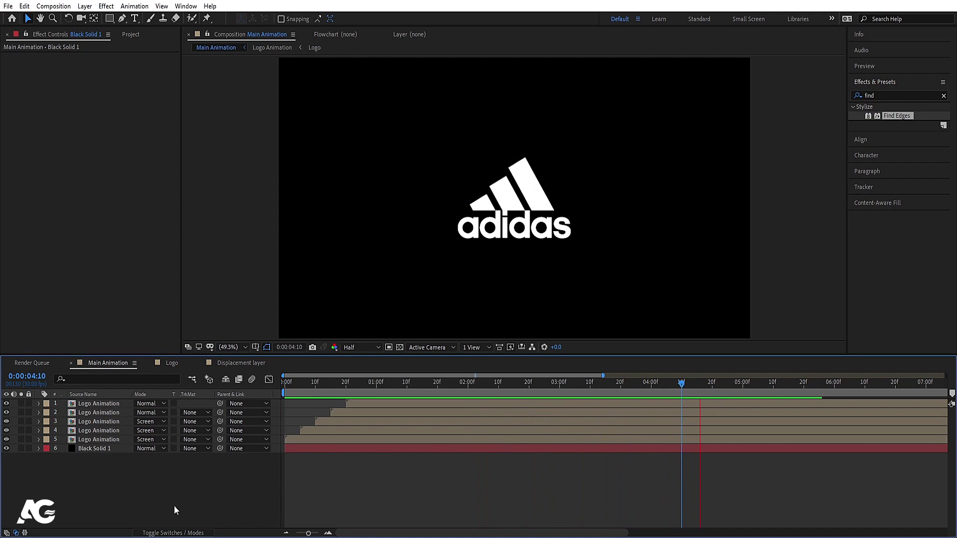
- Select the five Logo Animation layers and pre-compose them as 'Final Animation'
right_click(160, 477)
click(93, 441)
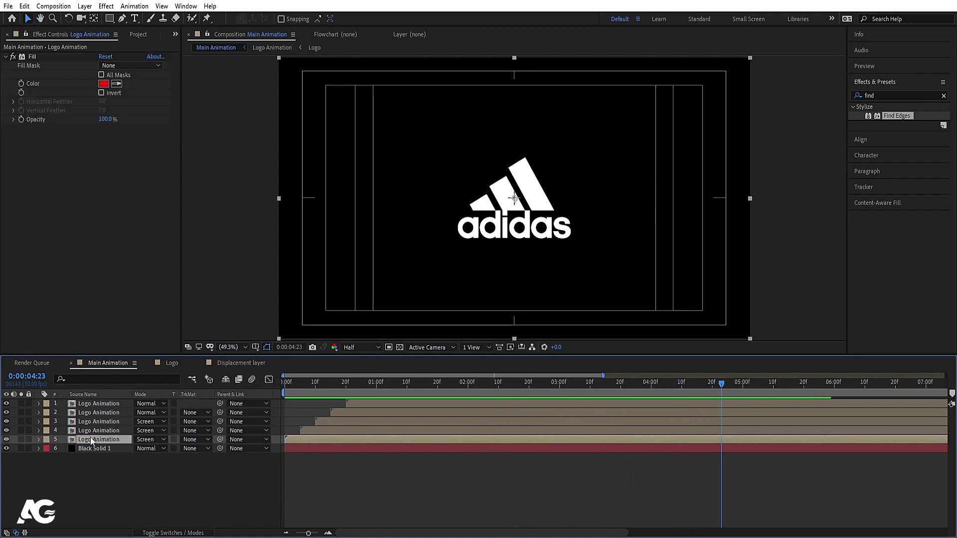
shift+click(95, 408)
key(ctrl+shift+c)
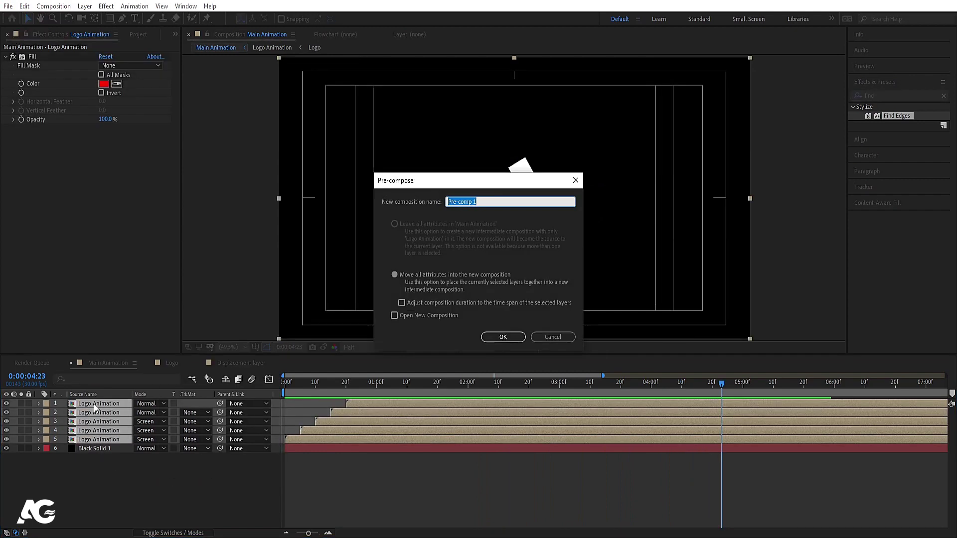
text(Final Animation)
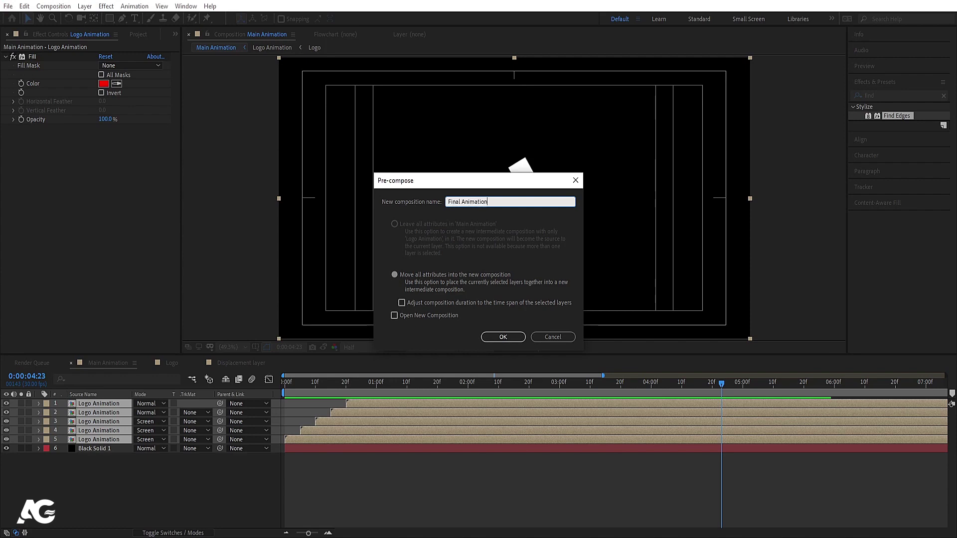
key(Return)
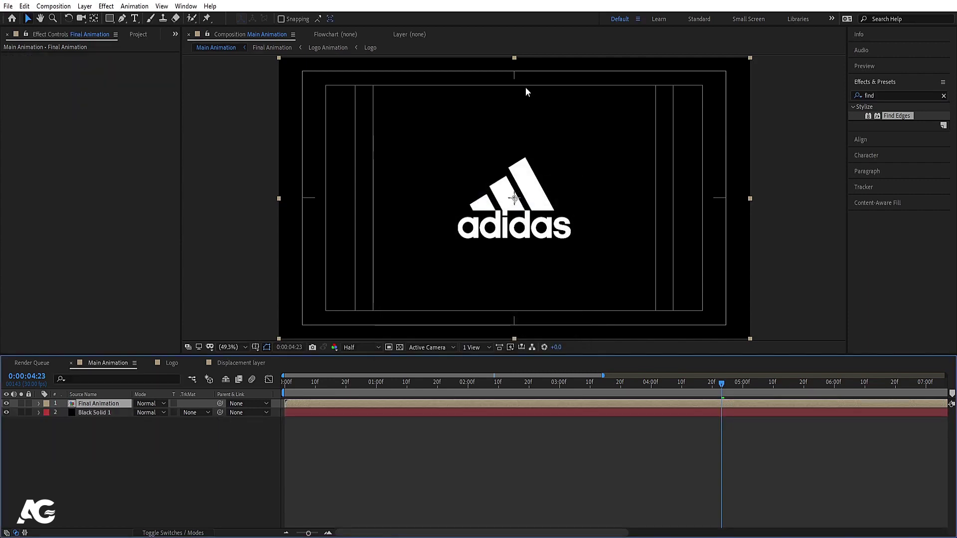
key(F4)
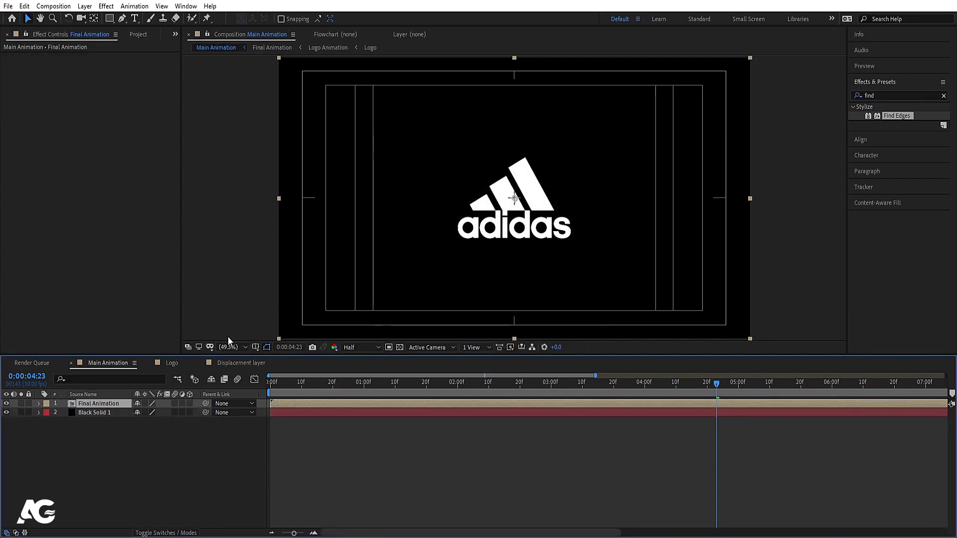
- Duplicate Final Animation, flip the copy with -100 vertical scale, and move it below the logo
click(153, 404)
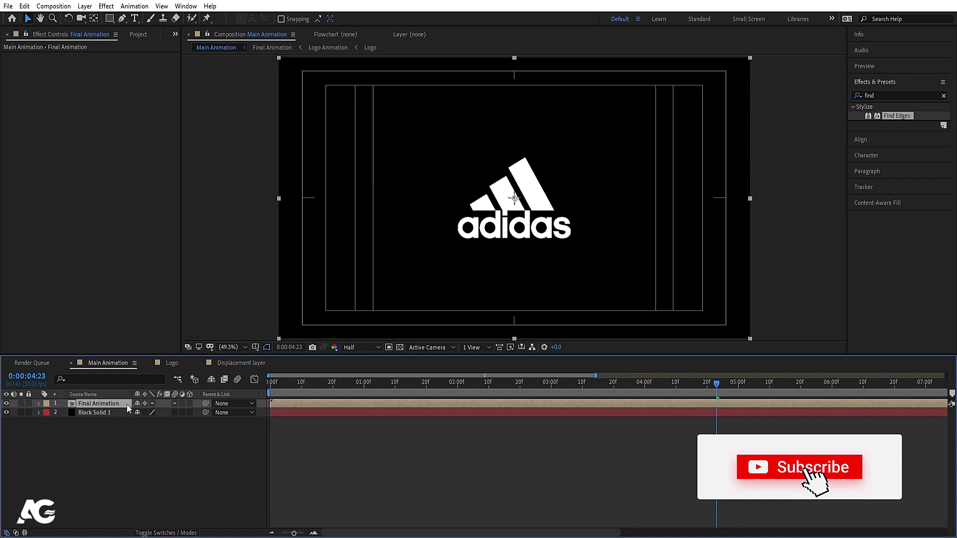
key(ctrl+d)
key(s)
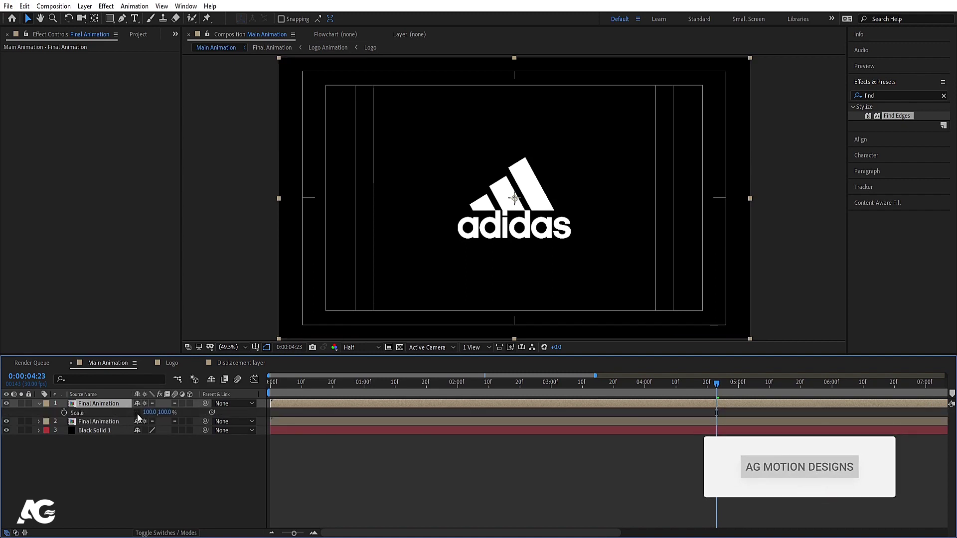
click(164, 414)
text(-100)
key(Return)
key(p)
drag(161, 416, 298, 442)
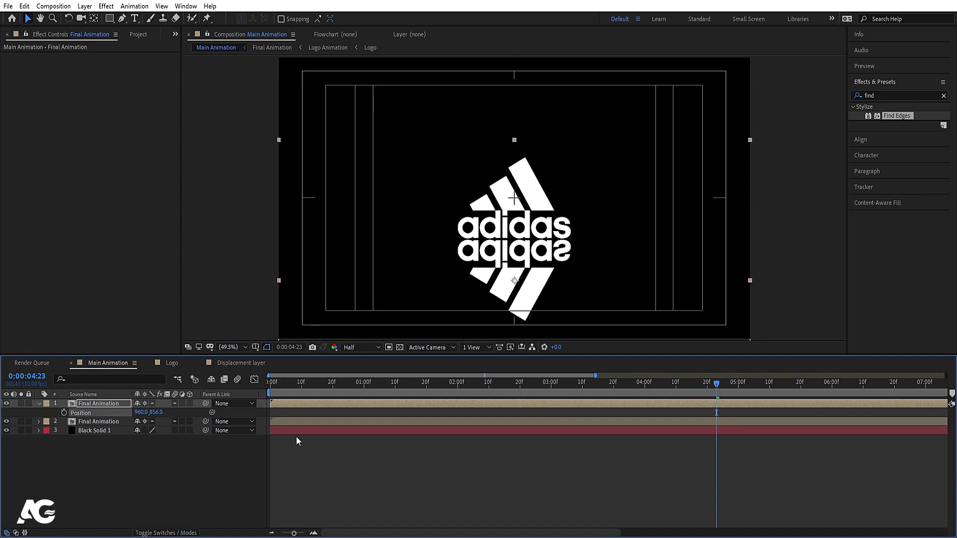
- Mask the reflection with a rectangle, feather it to 216 px, and set opacity to about 63%
click(113, 19)
drag(405, 129, 623, 257)
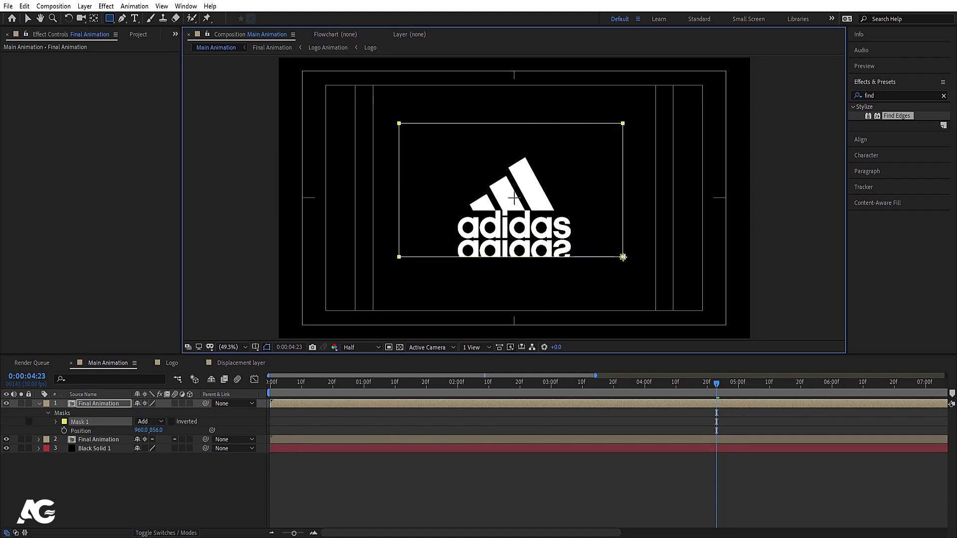
click(55, 422)
drag(151, 441, 254, 434)
key(t)
drag(141, 412, 125, 413)
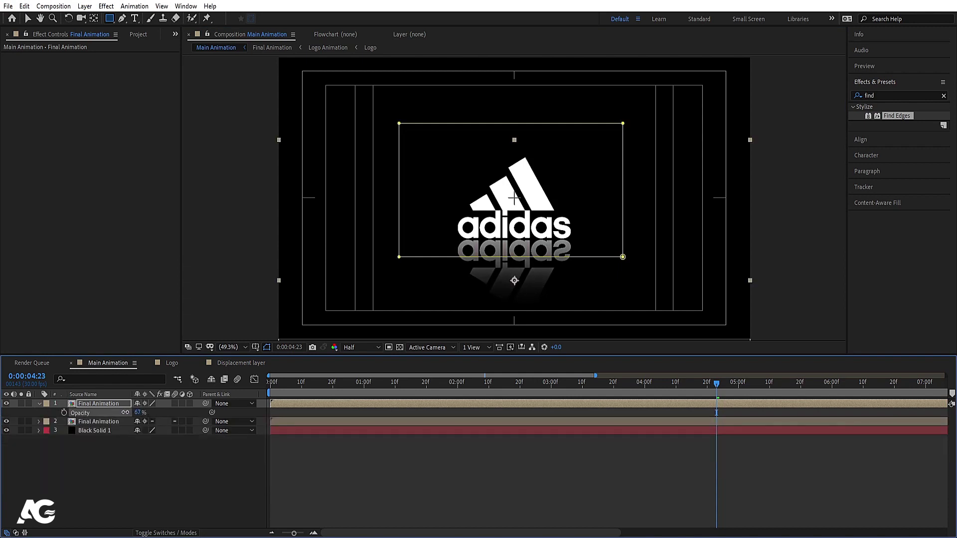
- Preview the animation with the reflection, toggling the safe-area guides
click(175, 462)
key(space)
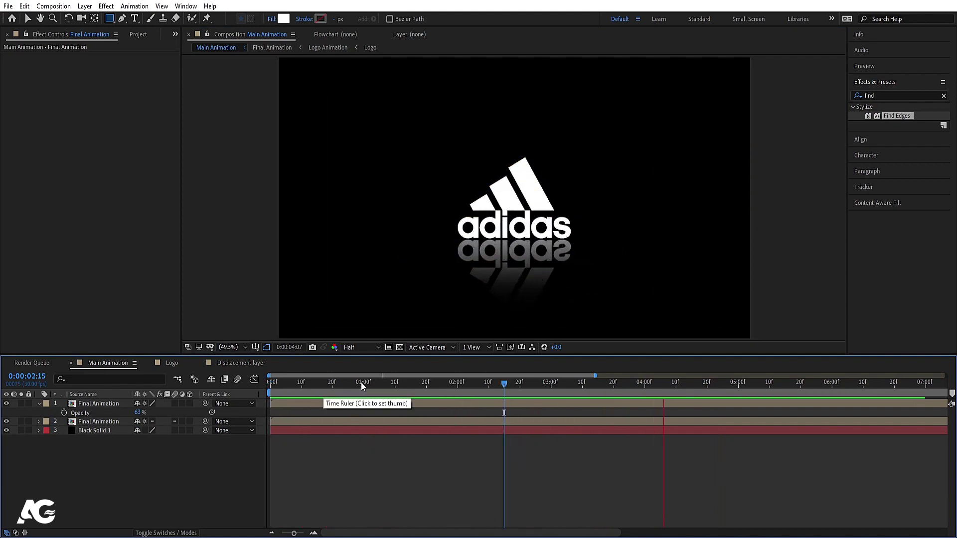
key(apostrophe)
key(apostrophe)
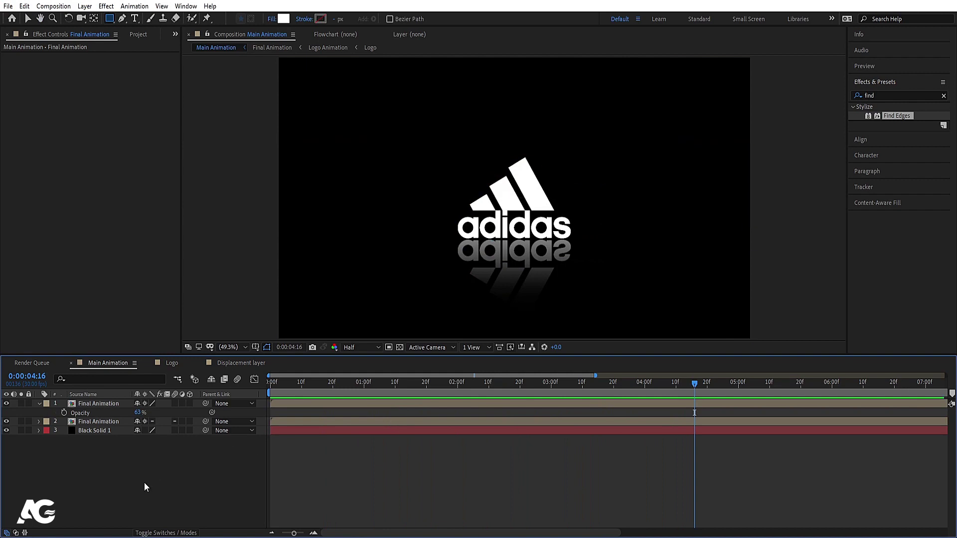
key(apostrophe)
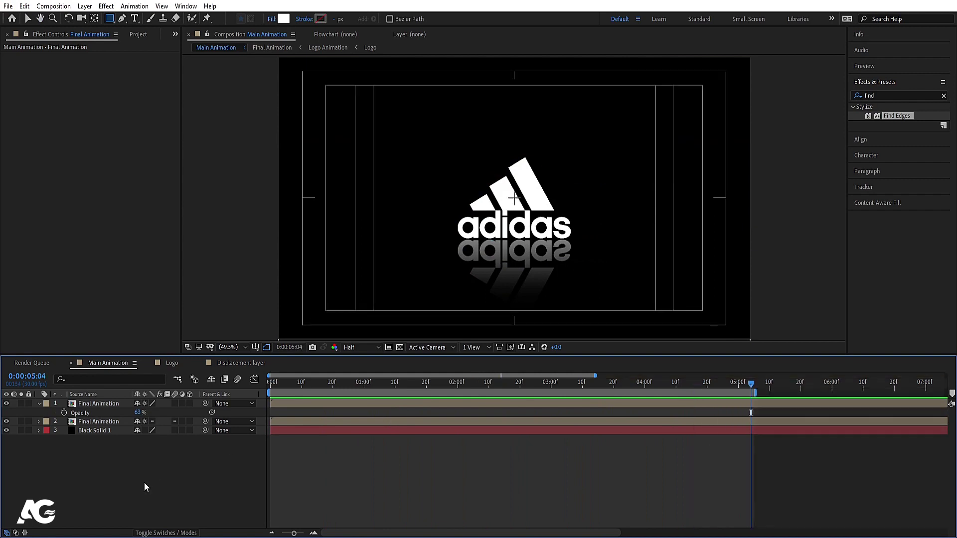
- Add a Null Object and parent both Final Animation logo layers to Null 1
right_click(144, 483)
mouse_move(210, 369)
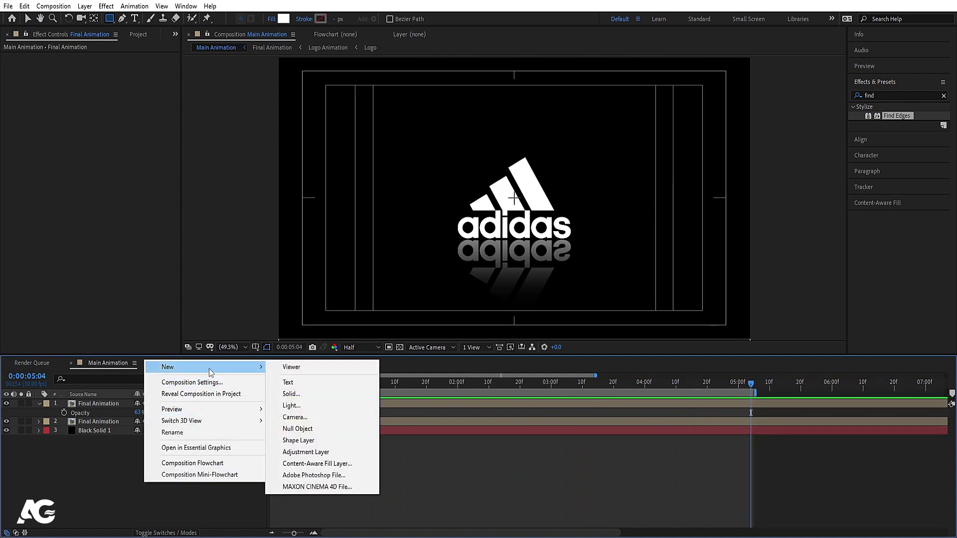
click(297, 428)
click(106, 412)
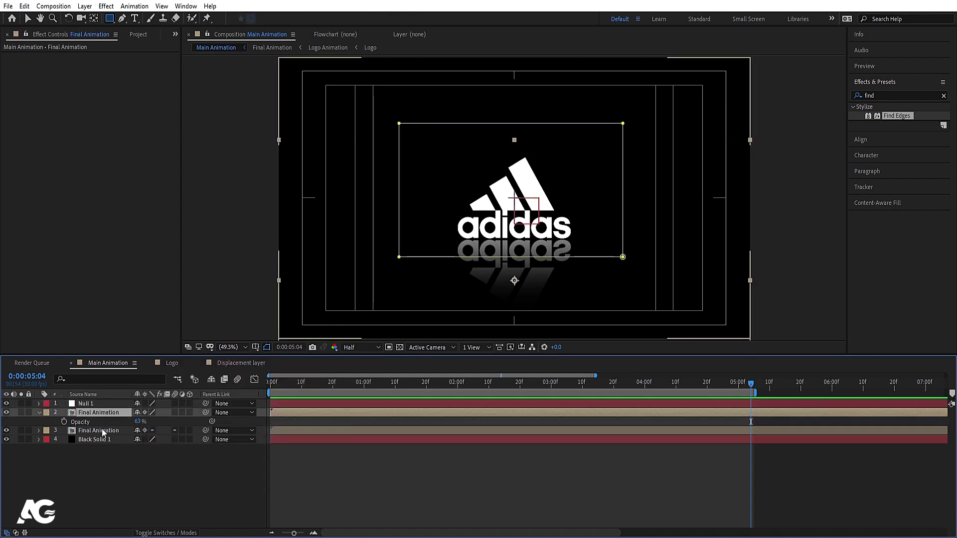
ctrl+click(101, 430)
drag(204, 412, 99, 406)
- Keyframe Null 1's Scale from 100% at 0s to 110% at about 5 seconds, then preview
click(95, 405)
key(Home)
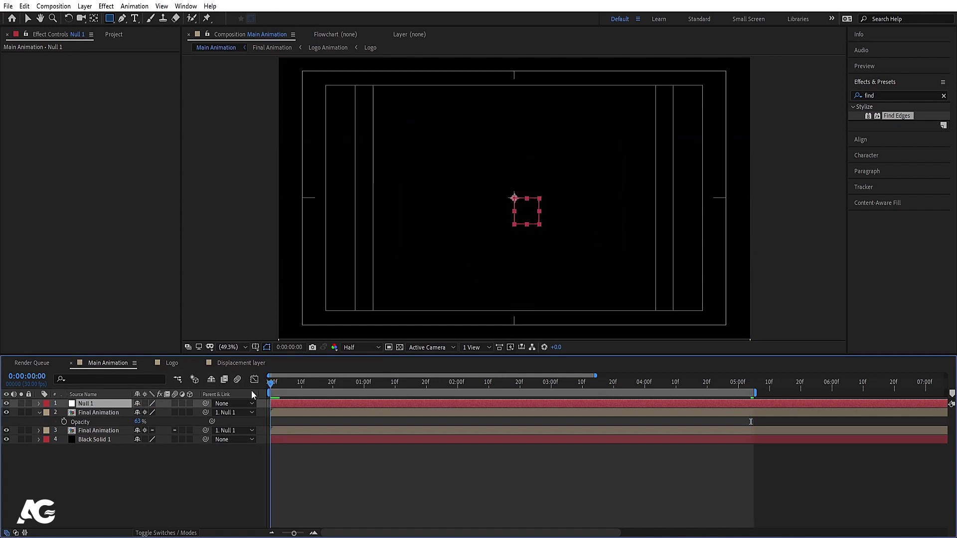
key(s)
click(64, 413)
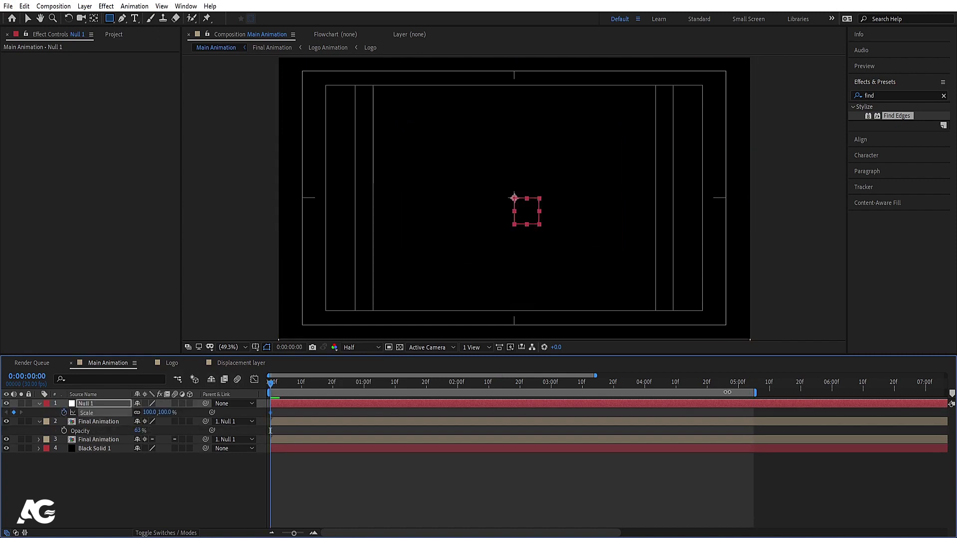
click(753, 389)
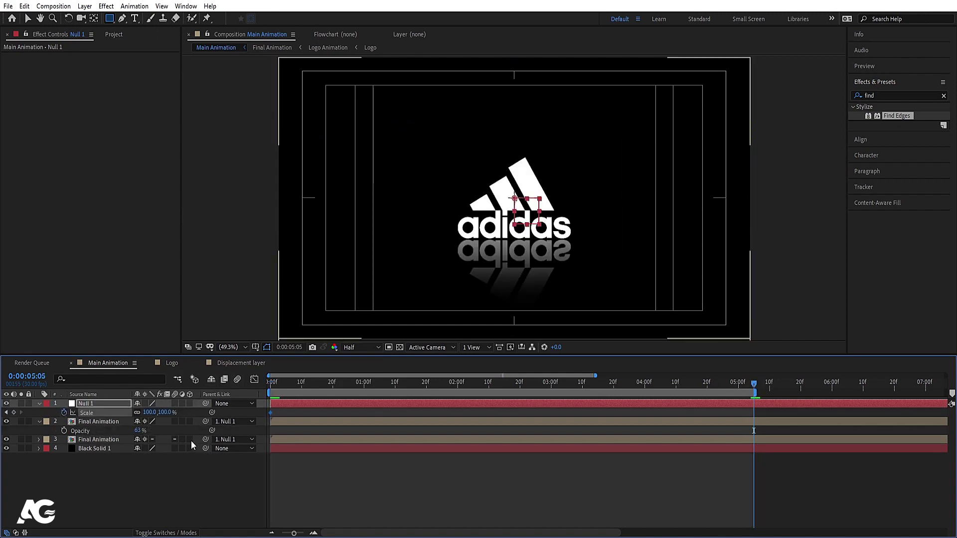
click(151, 413)
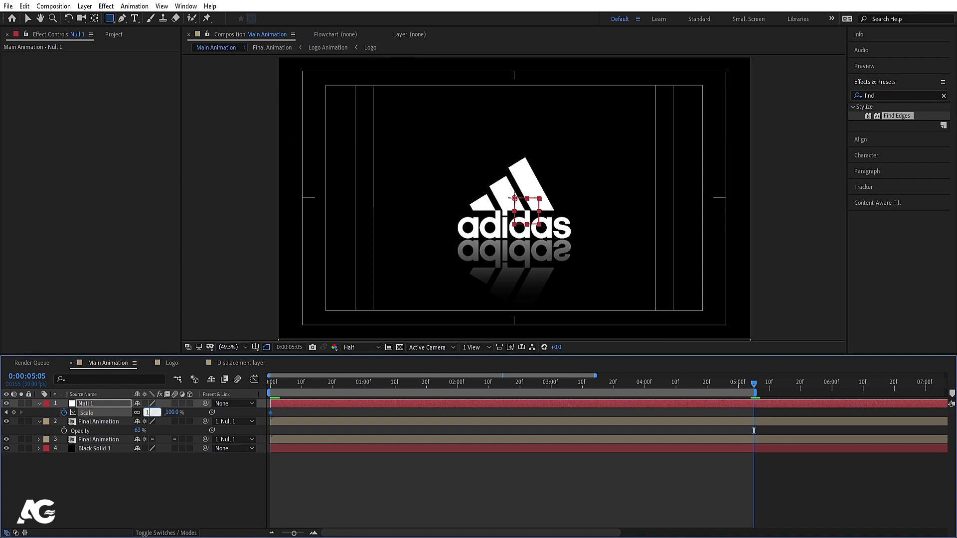
text(110)
key(Return)
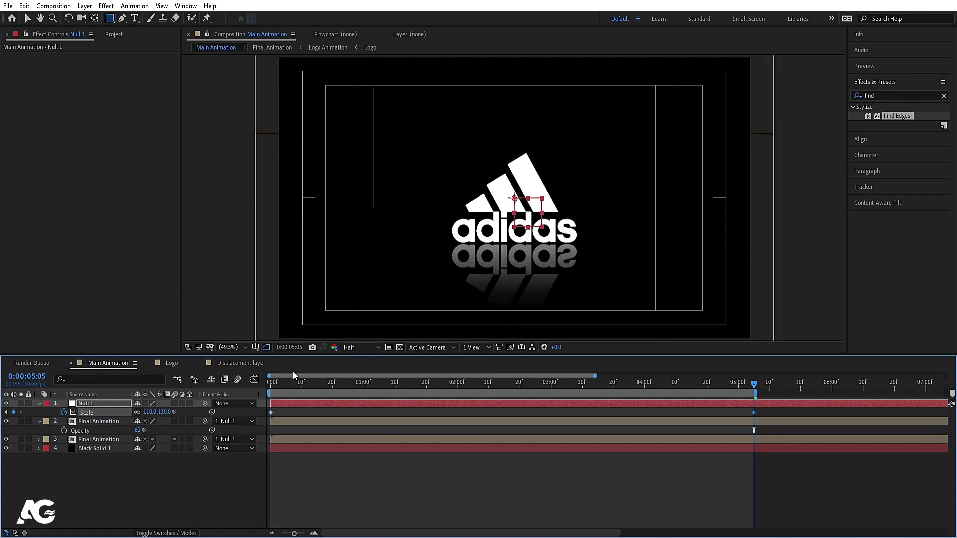
drag(280, 384, 232, 384)
key(space)
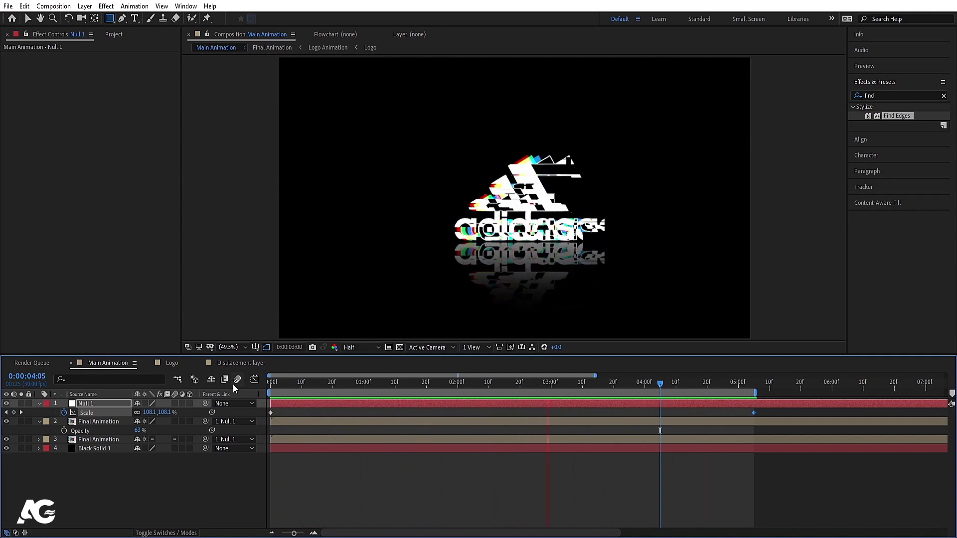
- Apply a Gradient Ramp effect to the Black Solid 1 background
key(space)
key(apostrophe)
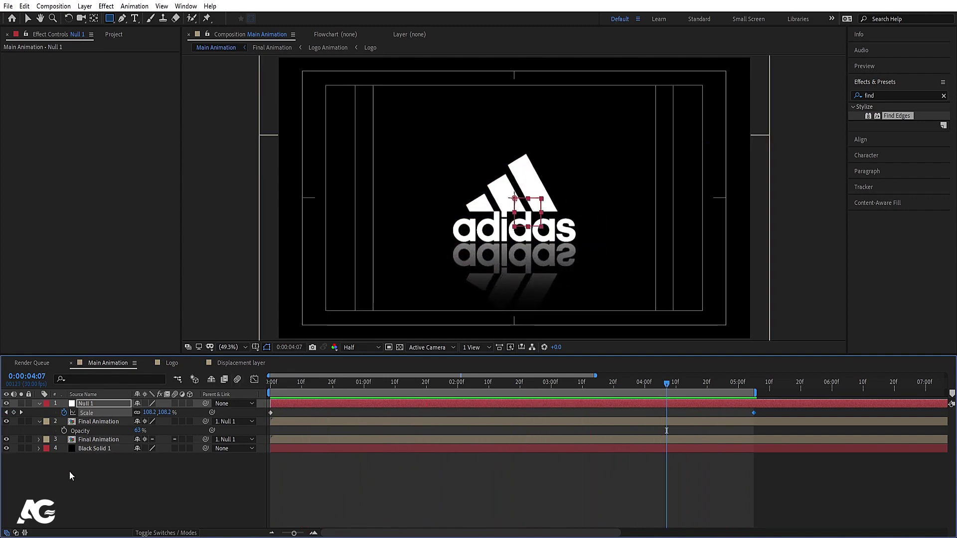
click(112, 448)
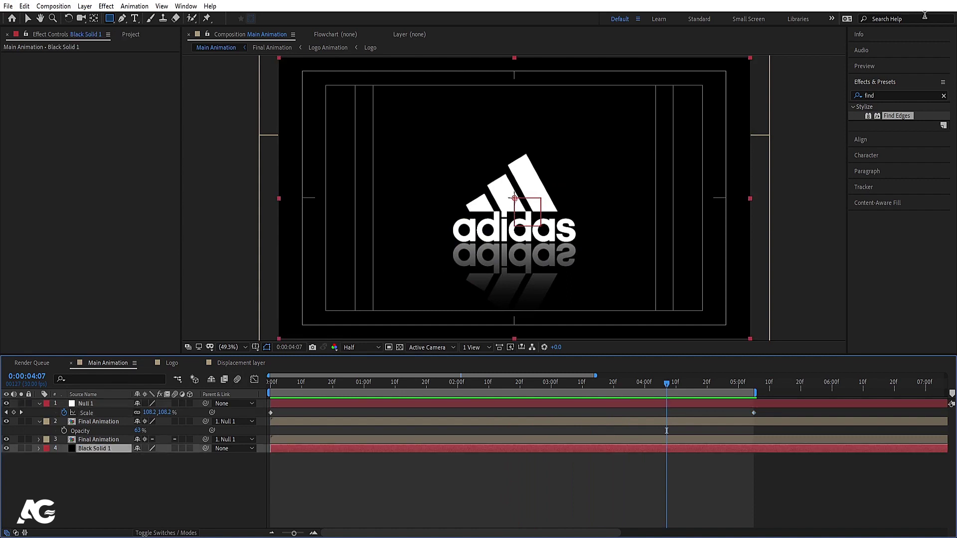
click(880, 96)
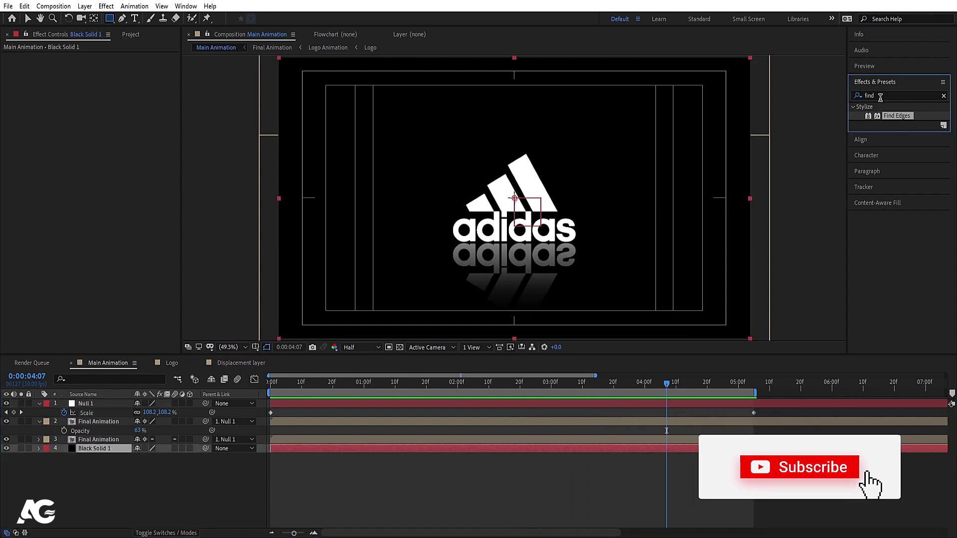
double_click(880, 96)
key(BackSpace)
text(ramp)
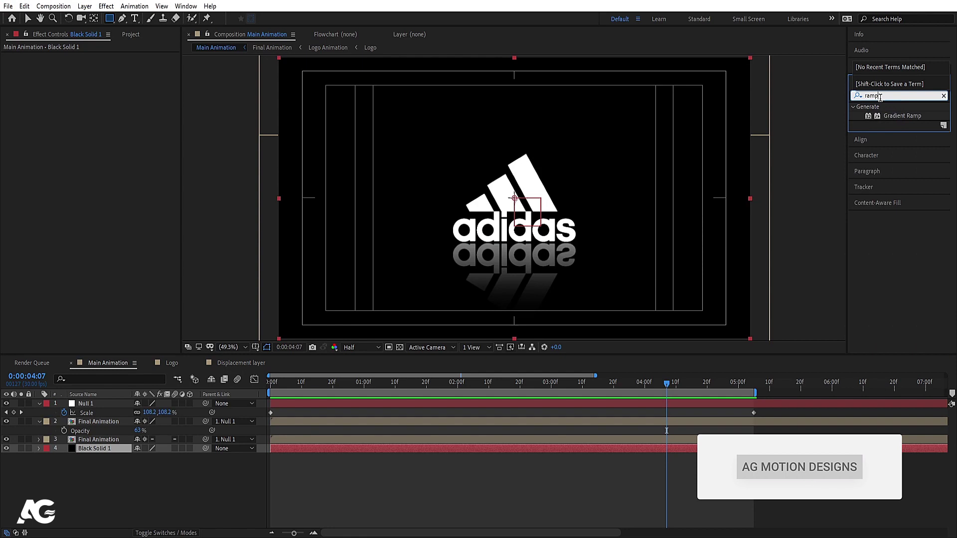
double_click(902, 116)
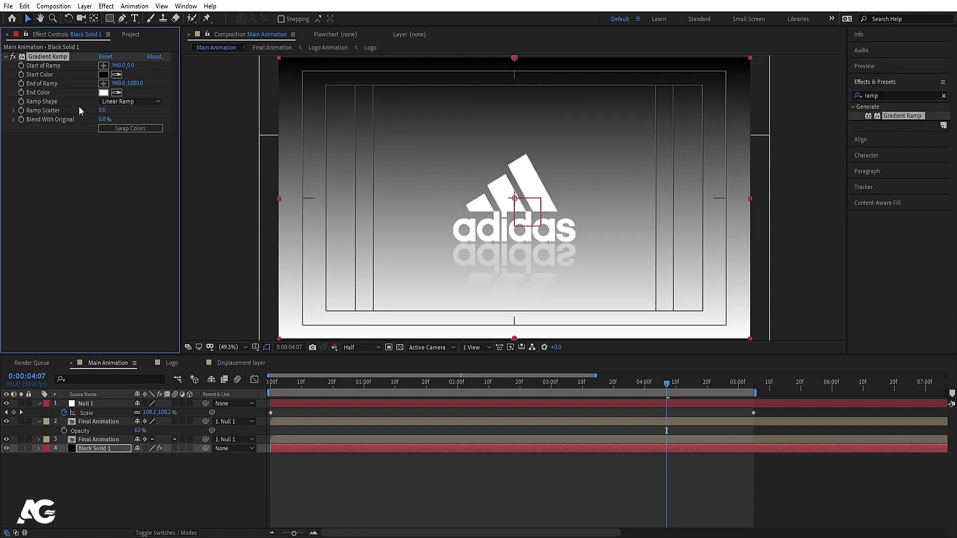
- Set the ramp's end colour to dark grey 202020 and place its points at opposite corners
click(103, 92)
click(210, 371)
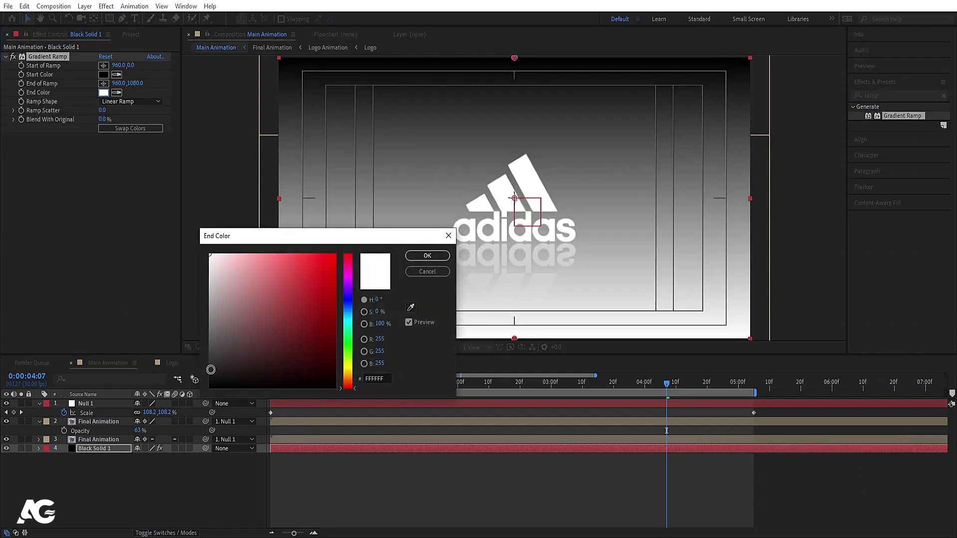
click(414, 256)
drag(512, 333, 600, 322)
key(ctrl+z)
drag(515, 339, 755, 338)
drag(516, 61, 287, 73)
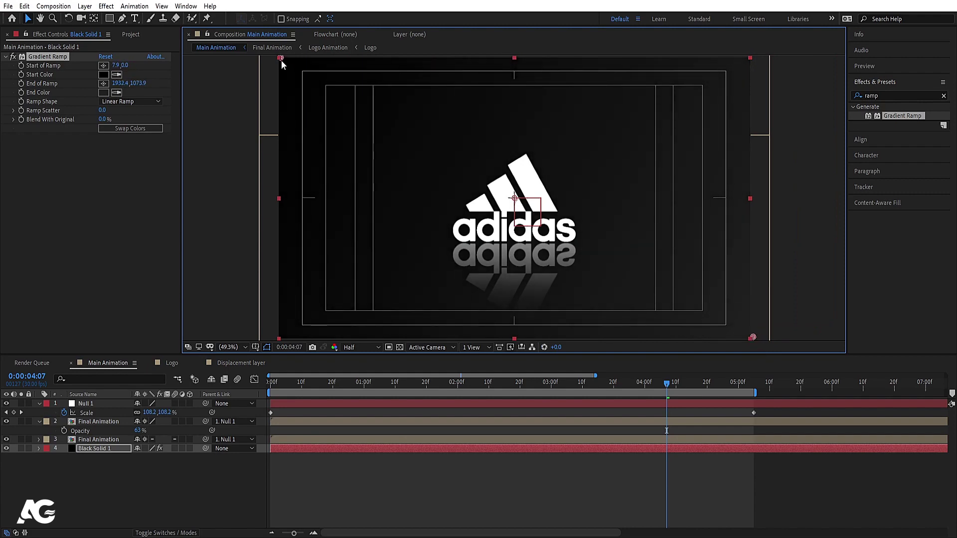
- Add a new Adjustment Layer on top and apply the Glow effect to it
click(169, 492)
right_click(161, 479)
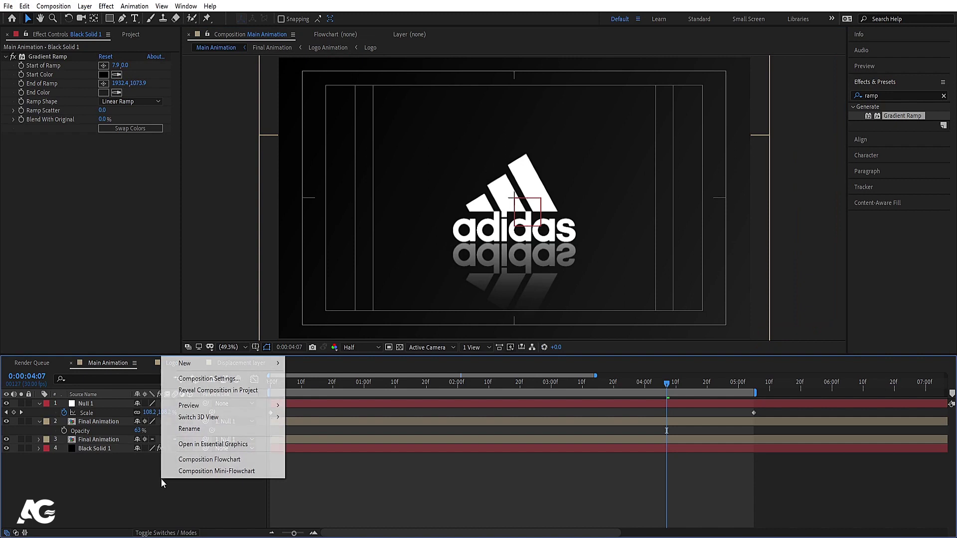
mouse_move(196, 367)
click(323, 448)
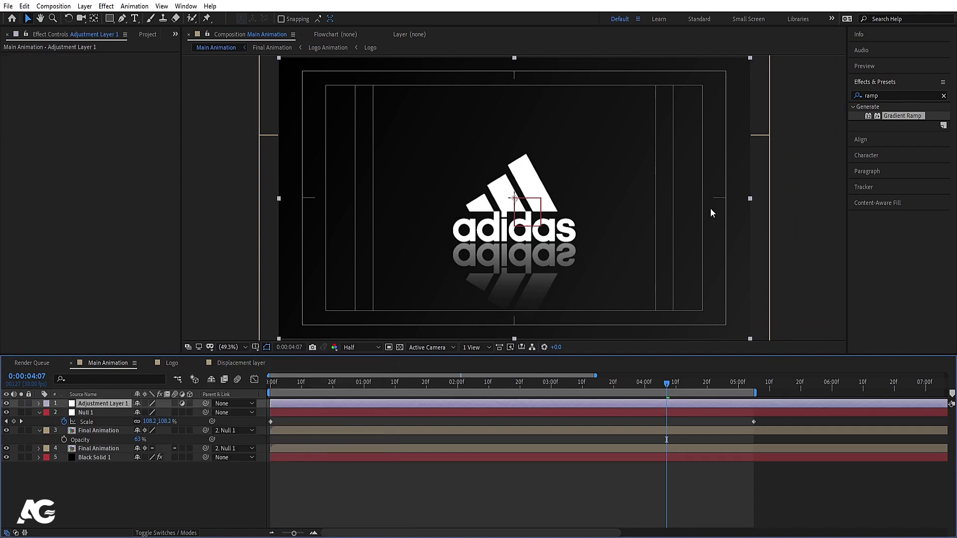
click(904, 96)
text(glow)
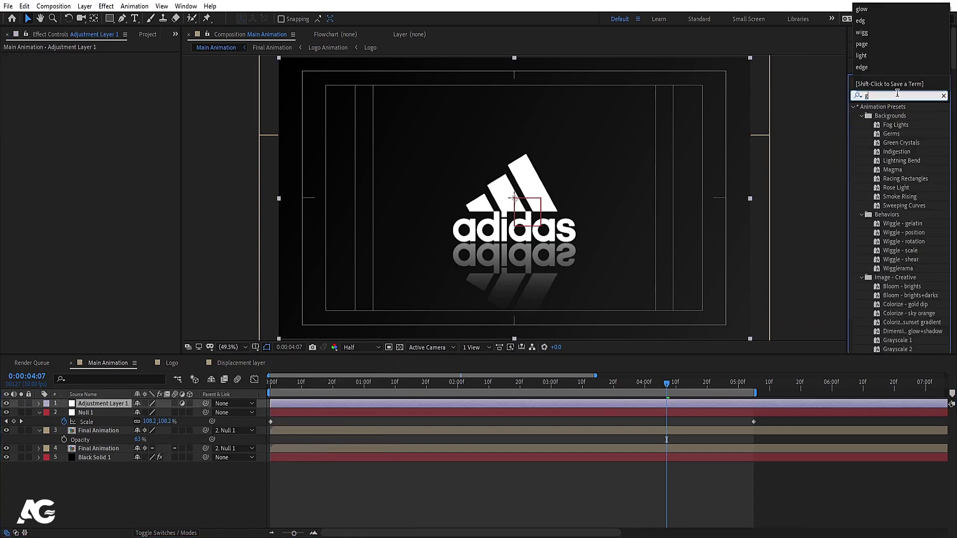
double_click(890, 179)
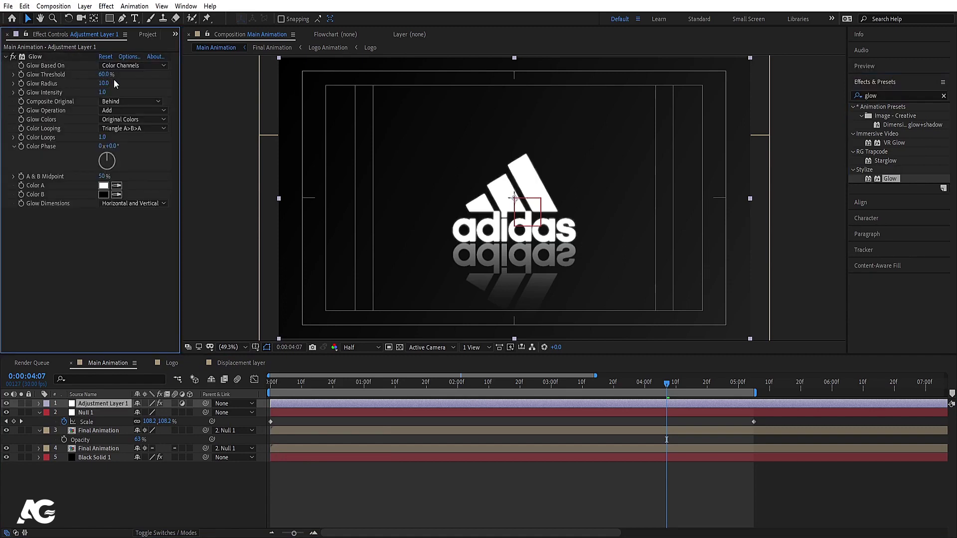
- Set Glow Radius to 80 and Glow Intensity to 0.4, then preview from the start
drag(113, 83, 200, 77)
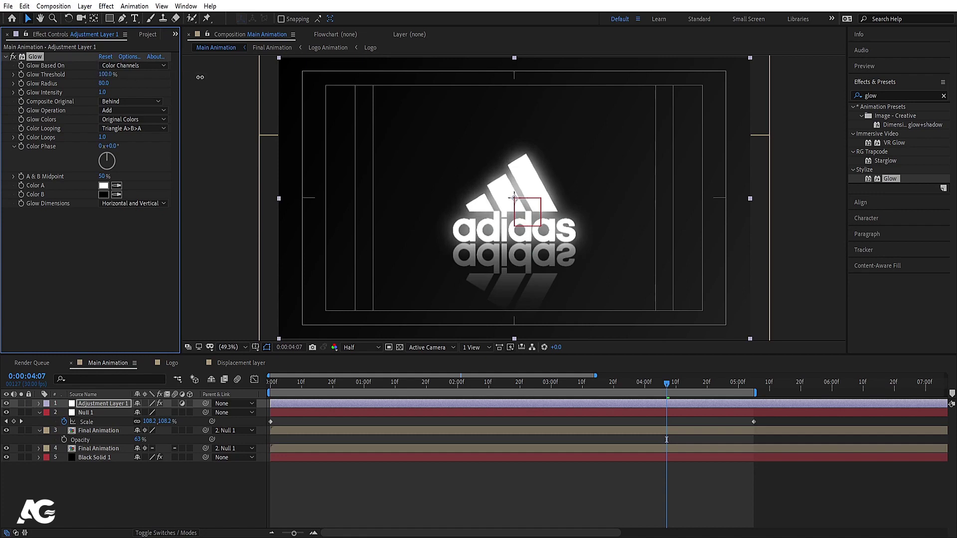
click(101, 93)
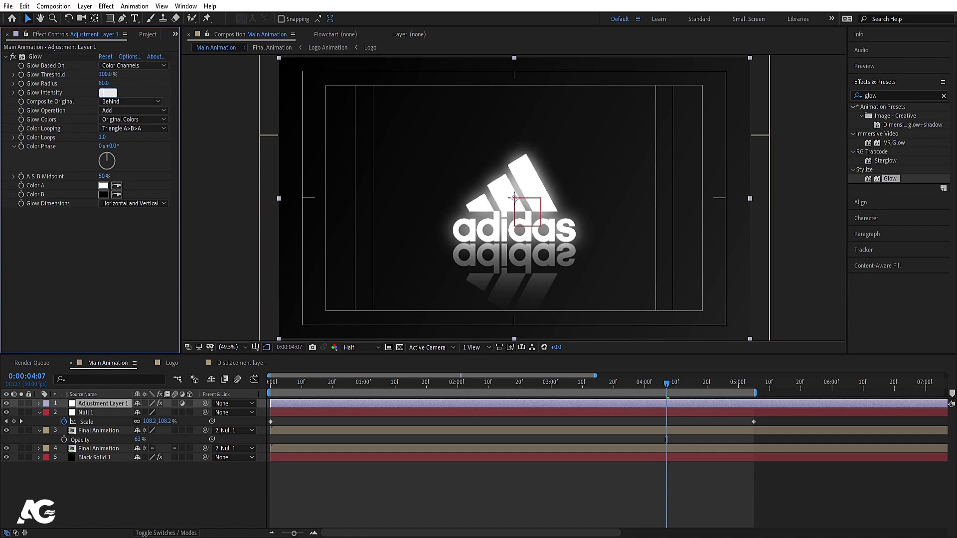
text(.4)
key(Return)
key(minus)
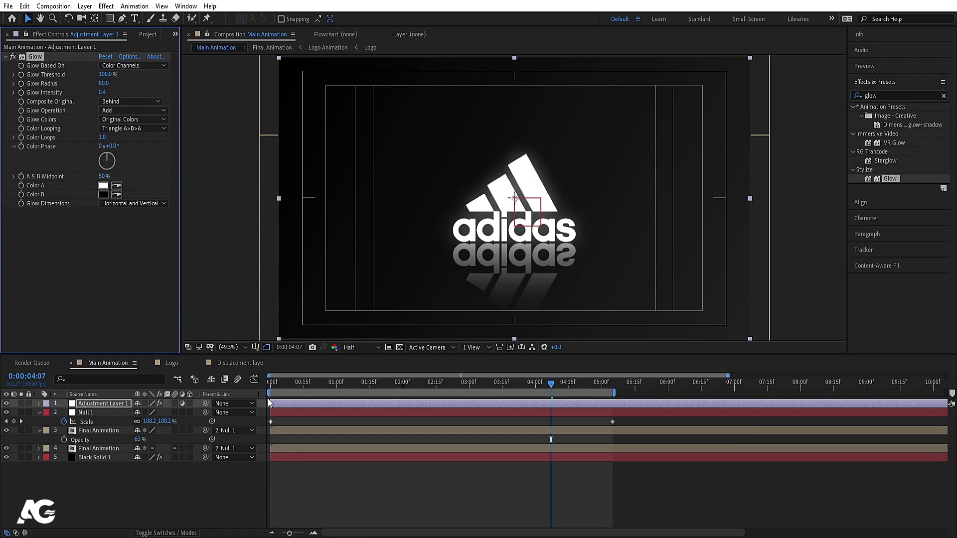
key(space)
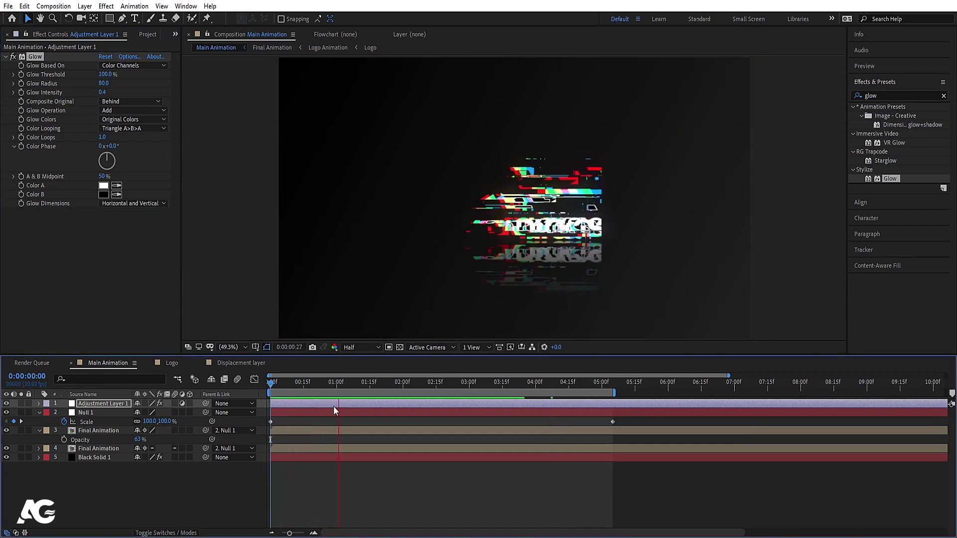